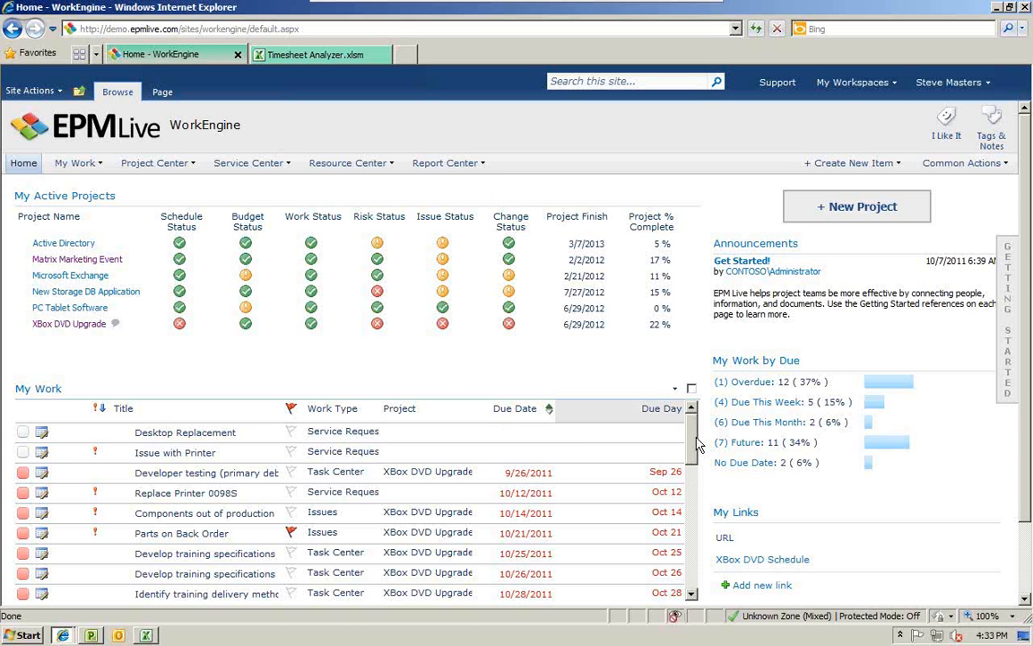
pyautogui.moveTo(695, 435); pyautogui.dragTo(694, 434)
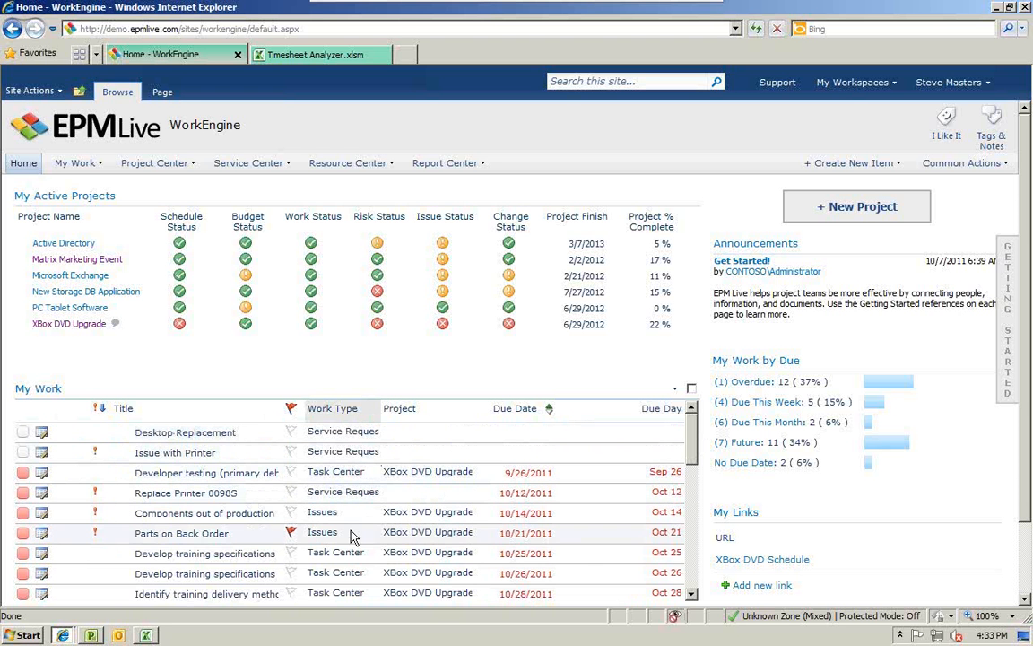
pyautogui.scroll(-2, 350, 529)
pyautogui.scroll(2, 350, 532)
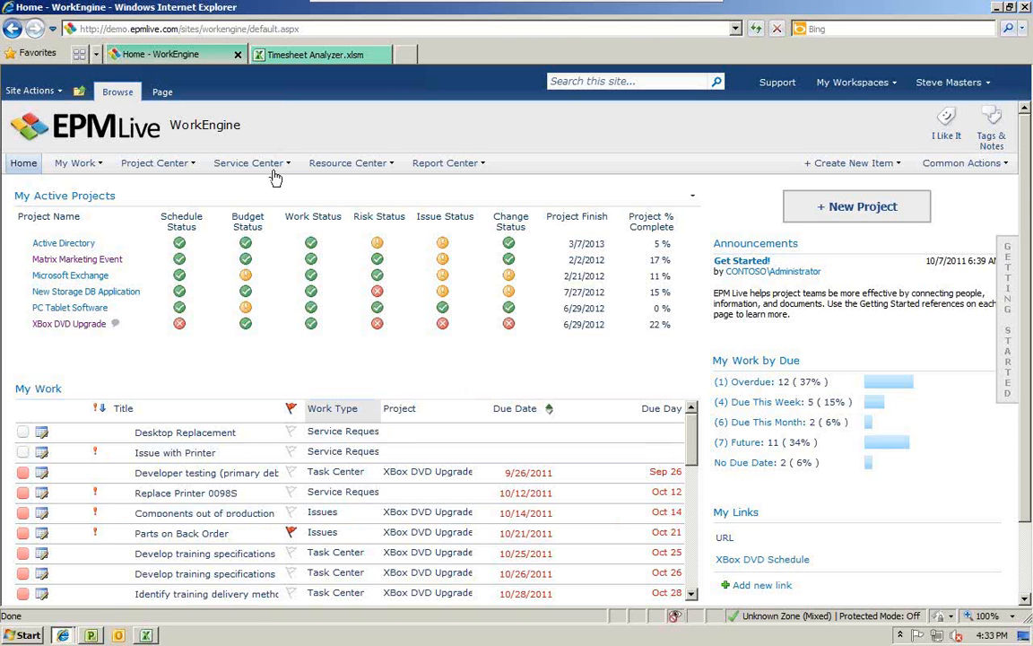
# Open the Matrix Marketing Event workspace from the Project Center and expand its Due Next Week work group.
pyautogui.moveTo(180, 170)
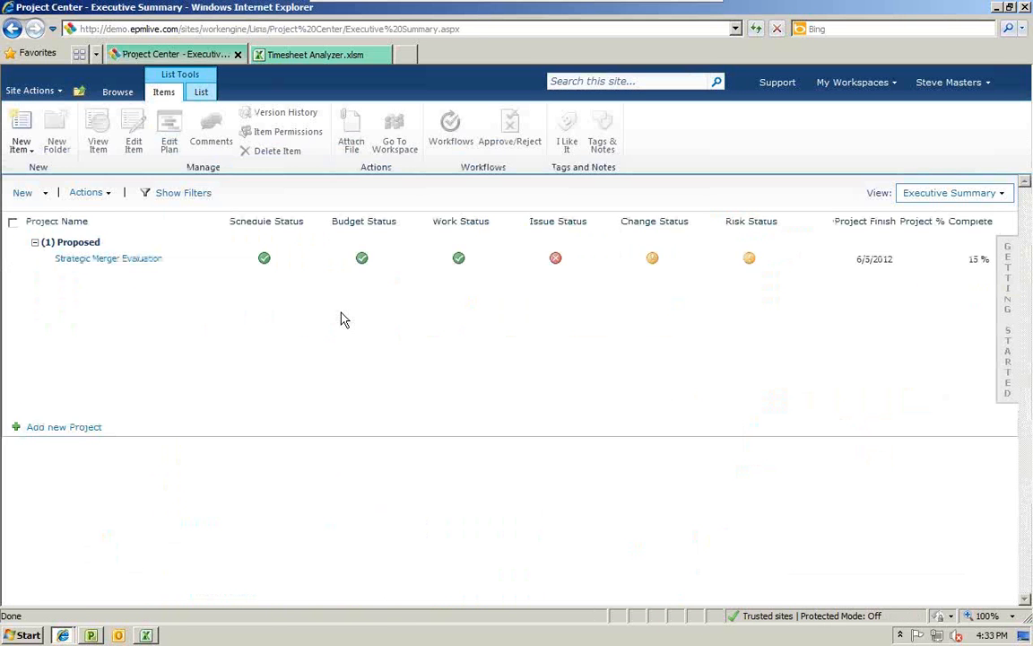
pyautogui.click(298, 308)
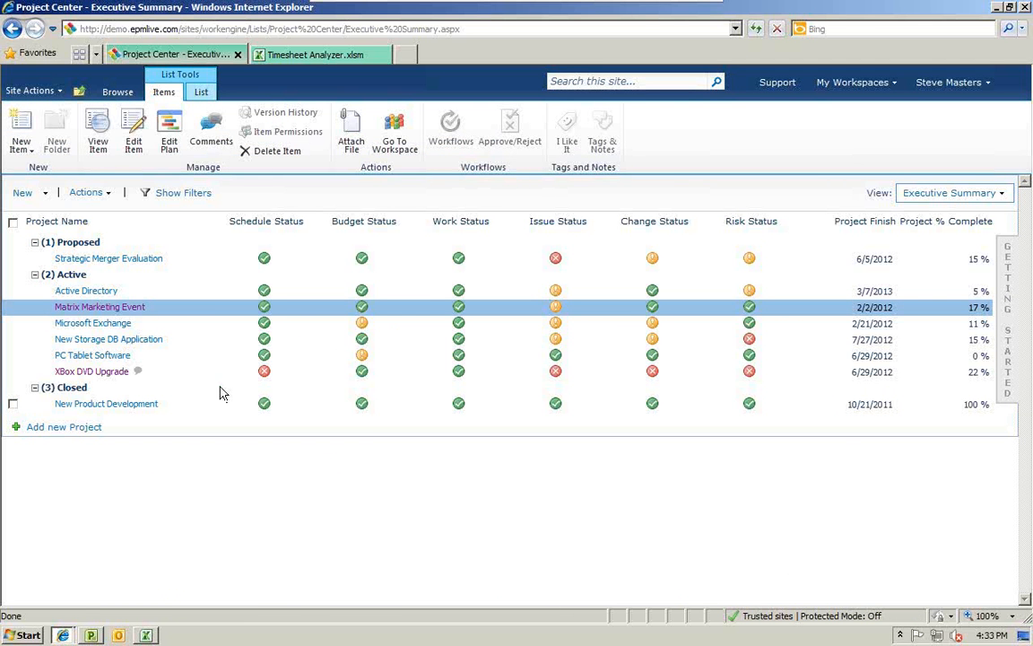
pyautogui.click(128, 311)
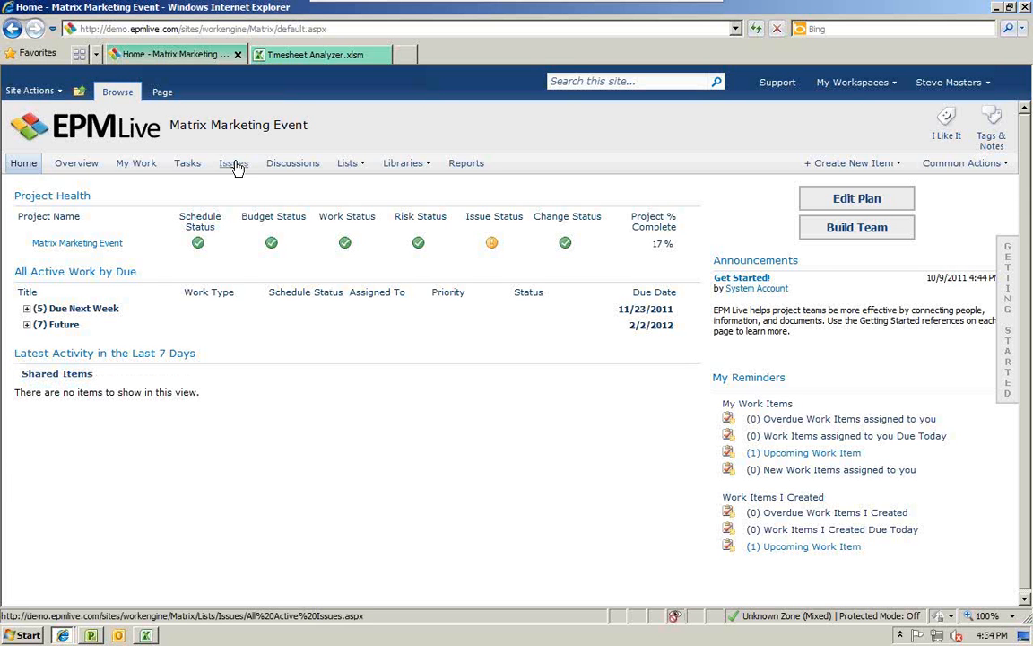
pyautogui.click(296, 165)
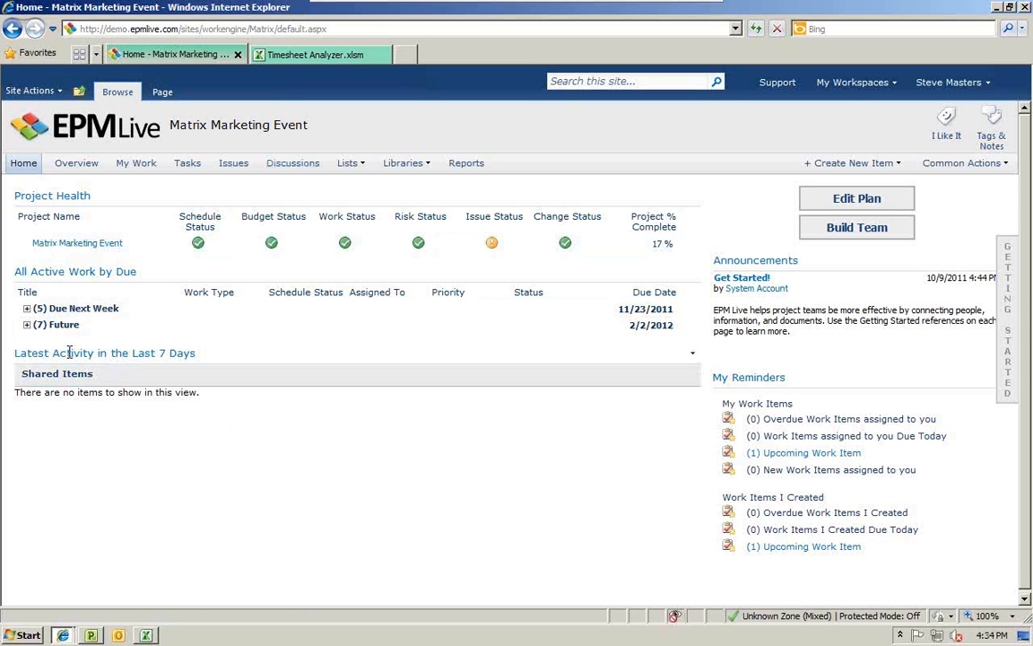
pyautogui.click(27, 308)
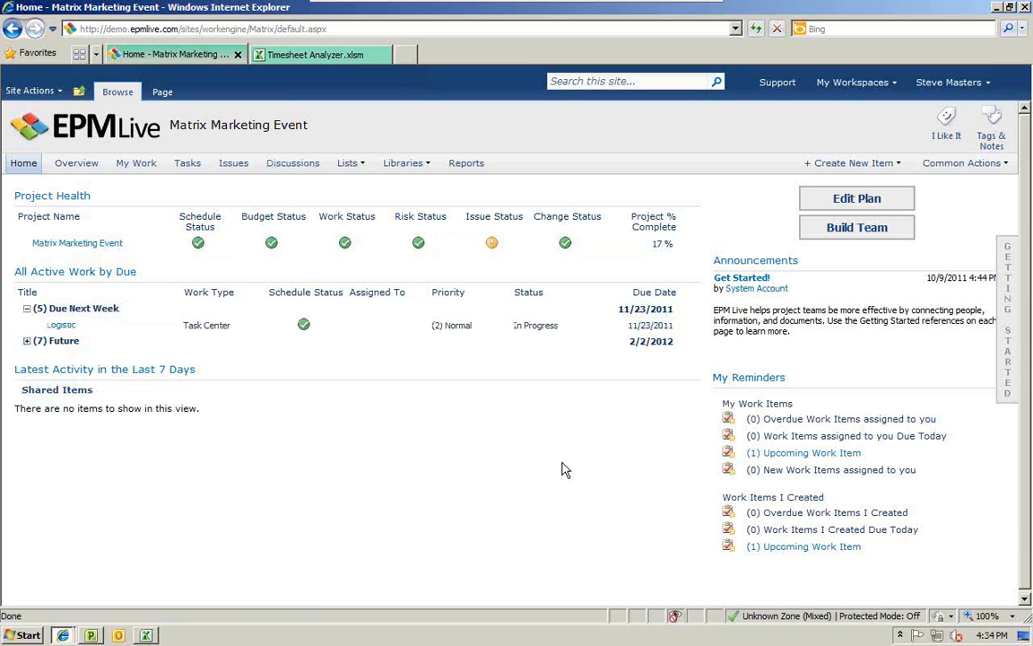
# Open the Matrix Marketing Event plan for editing and widen the task grid to show the columns through Timesheet.
pyautogui.click(854, 204)
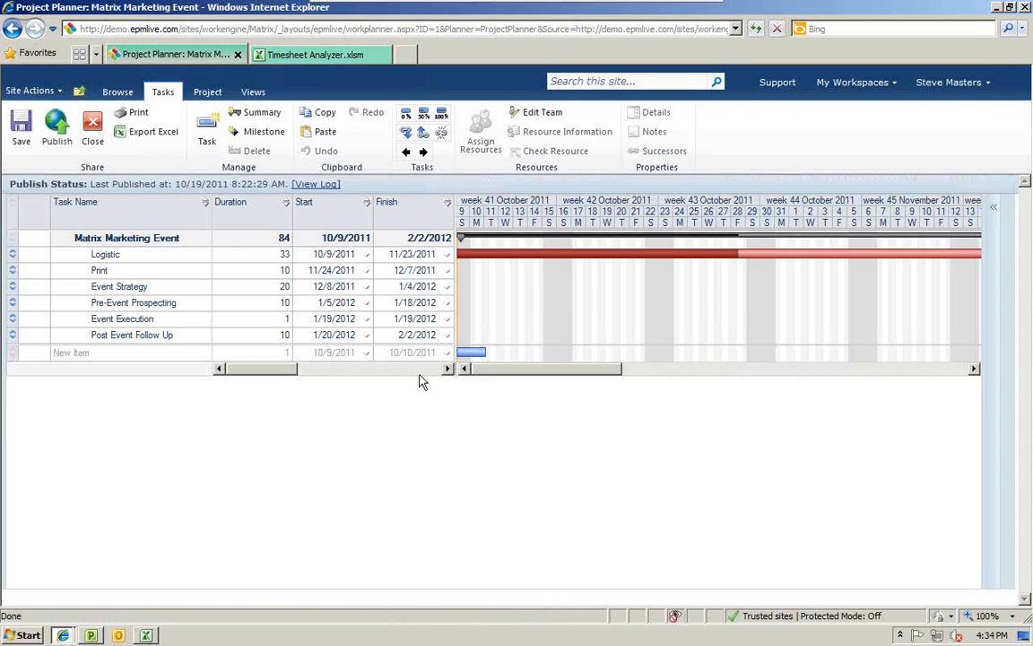
pyautogui.moveTo(481, 375); pyautogui.dragTo(944, 354)
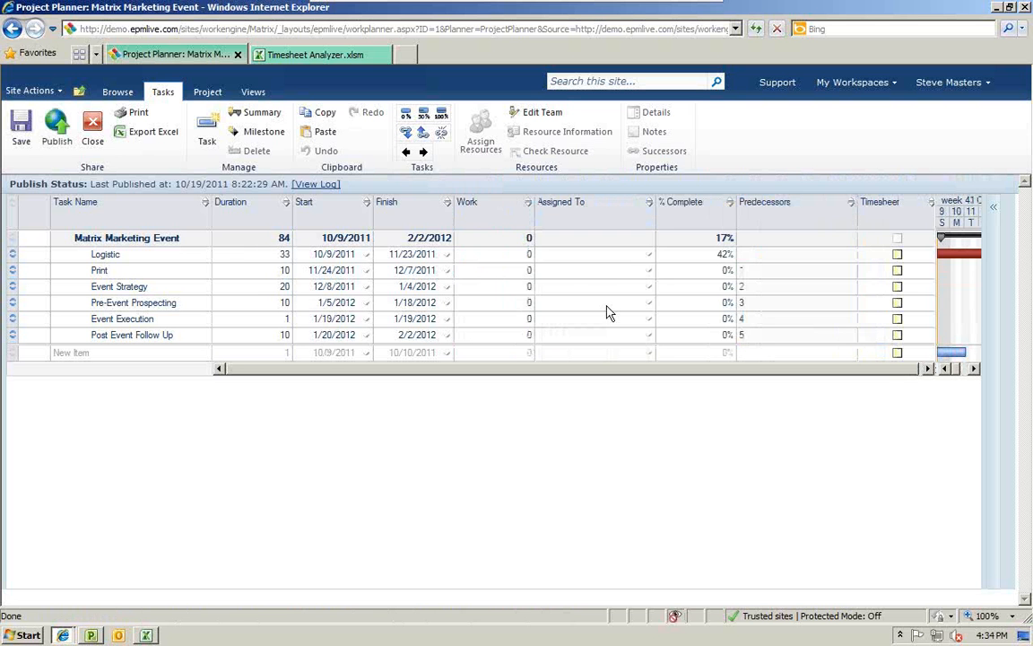
# Assign the Logistic task to the resource matching the signed-in account and enable the task for timesheets.
pyautogui.click(648, 255)
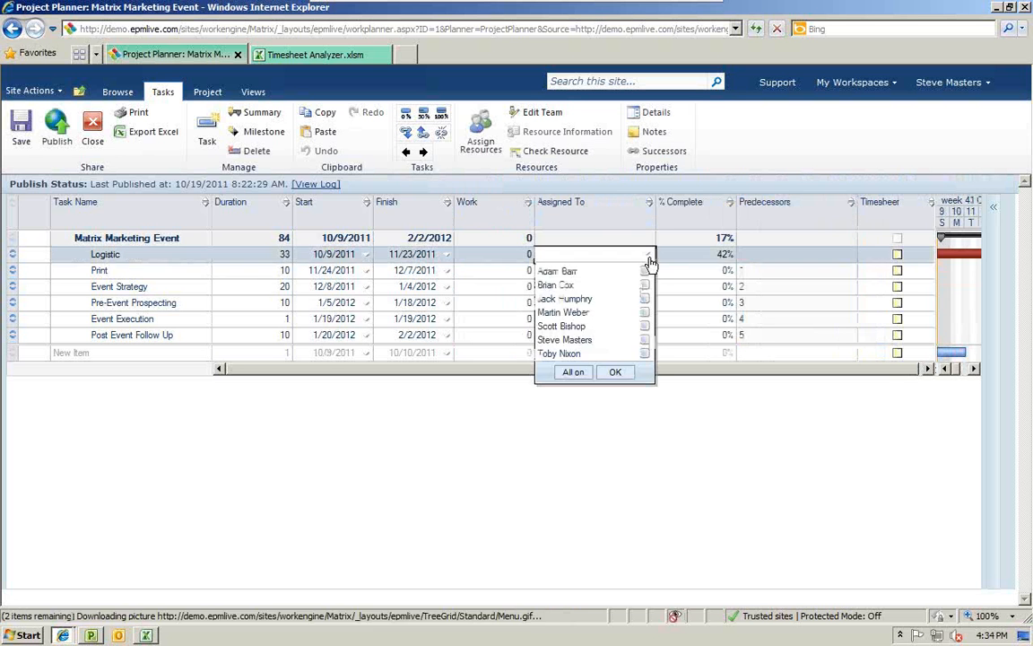
pyautogui.click(645, 340)
pyautogui.click(613, 373)
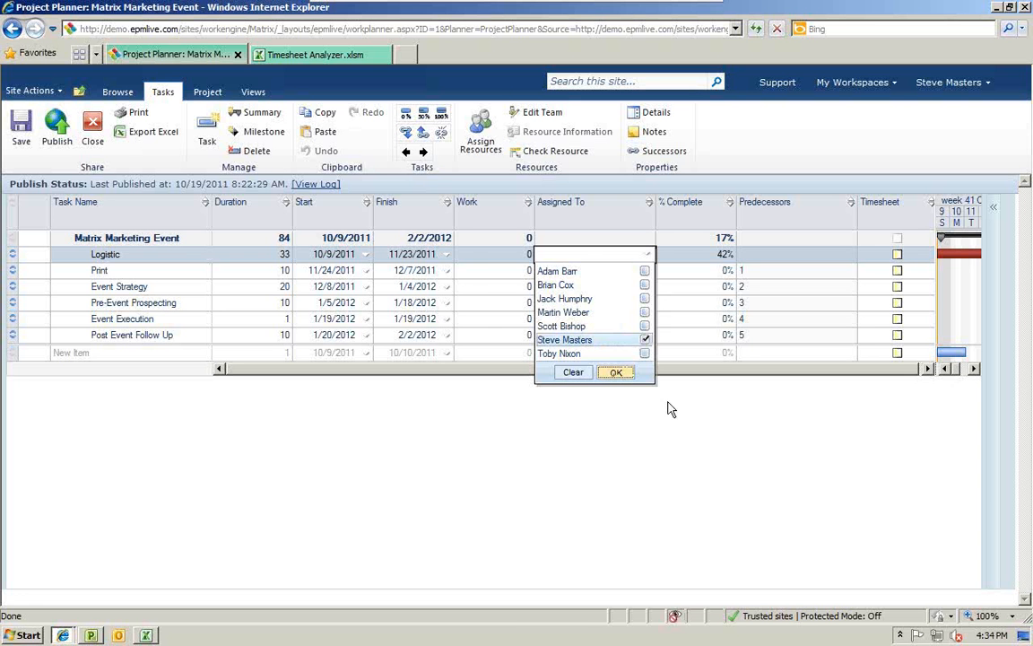
pyautogui.click(897, 255)
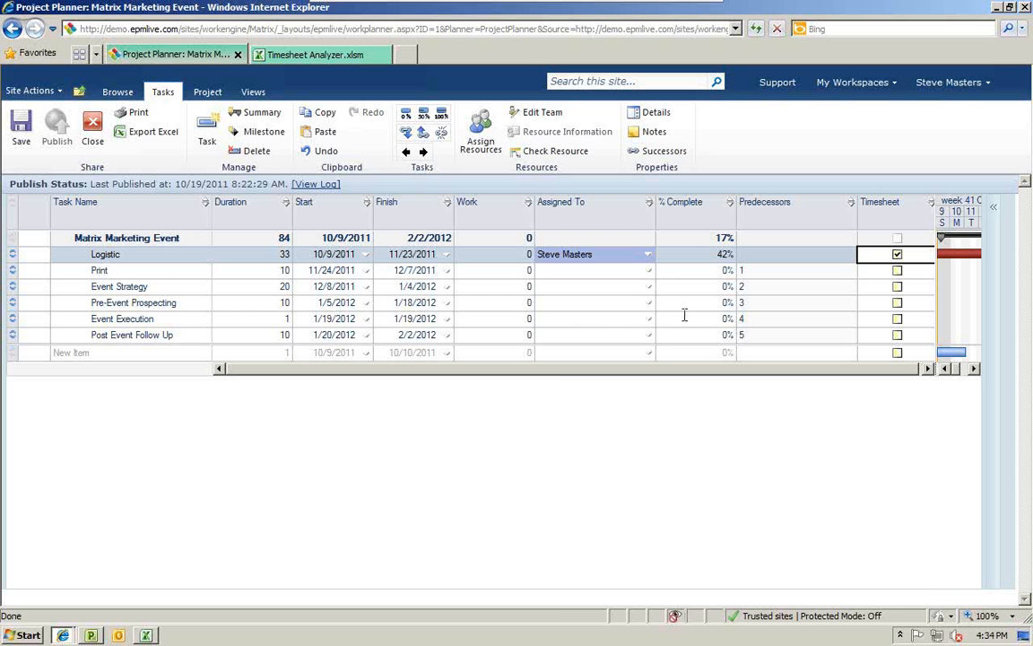
# Assign the Pre-Event Prospecting task to the second and third listed resources and enable the task for timesheets.
pyautogui.click(651, 303)
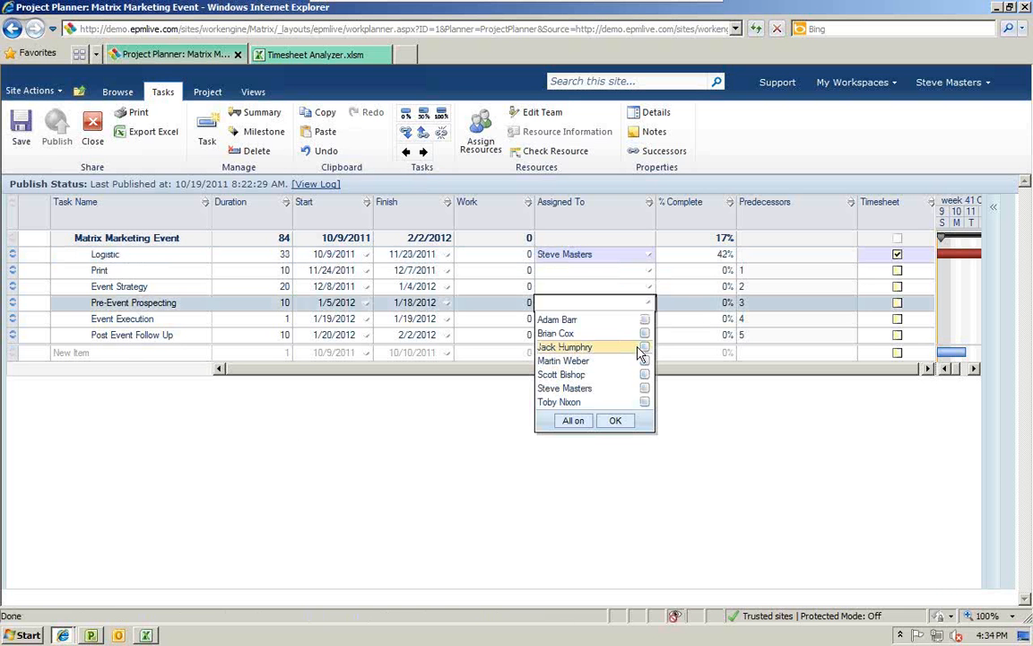
pyautogui.click(645, 333)
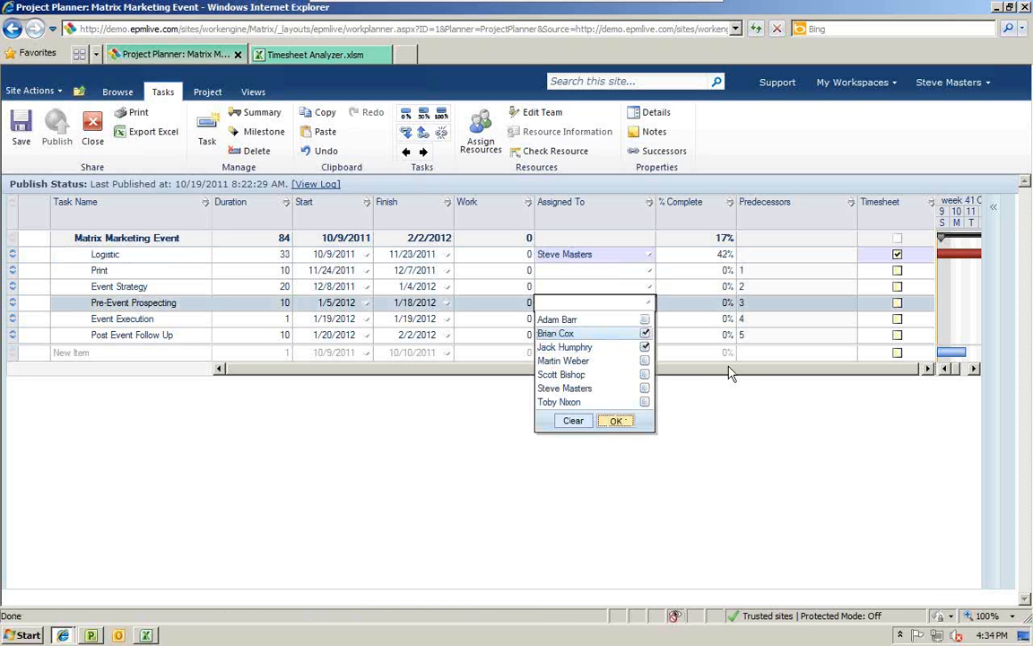
pyautogui.press('Return')
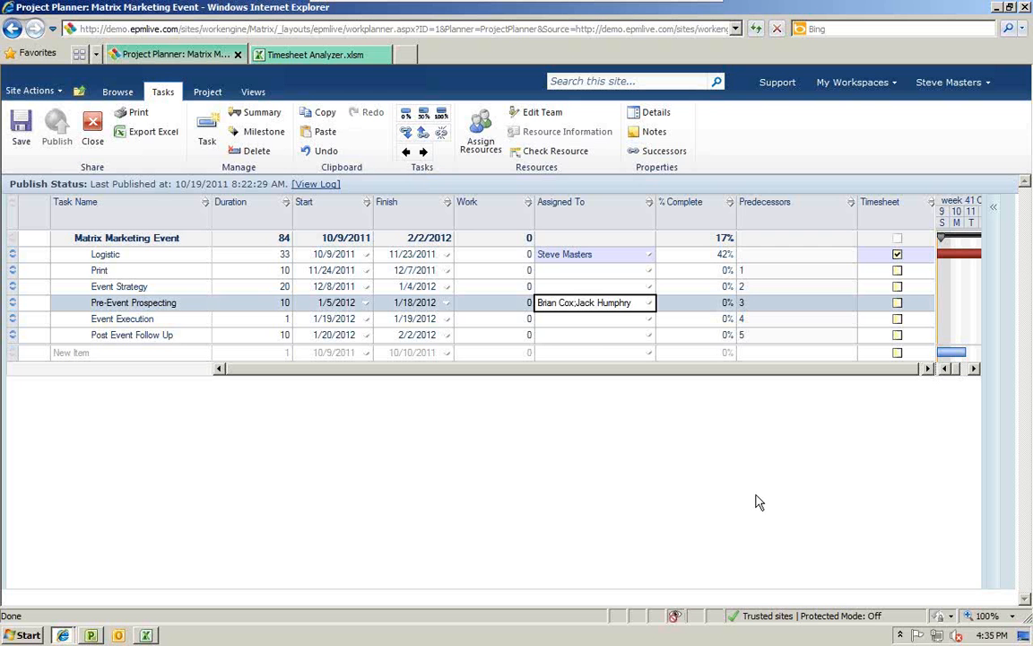
pyautogui.click(897, 306)
pyautogui.click(893, 305)
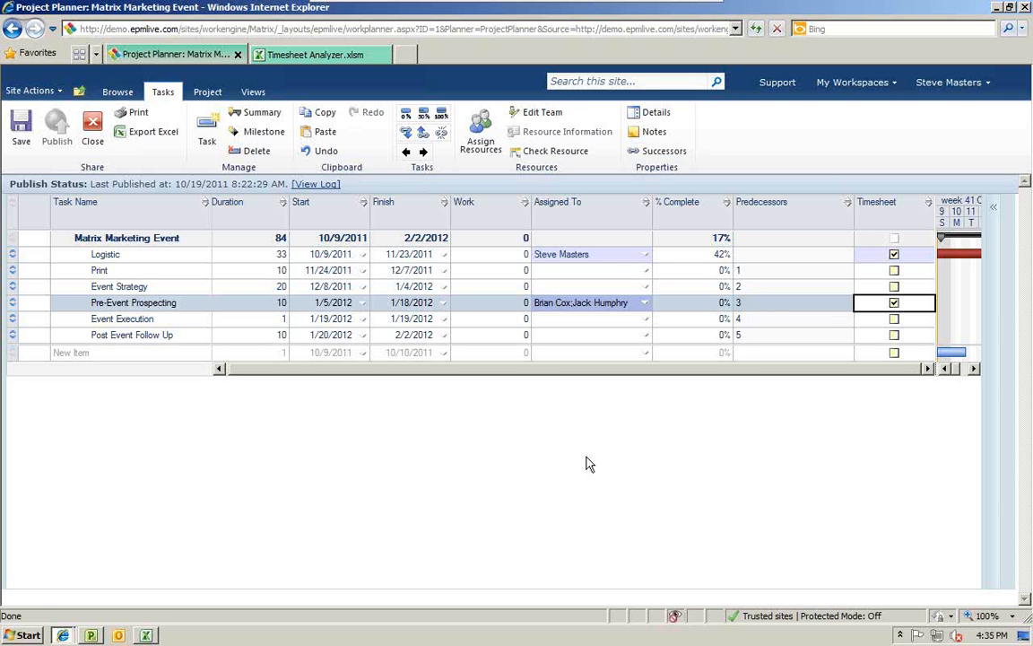
# Close the project plan and discard its unsaved changes.
pyautogui.click(93, 141)
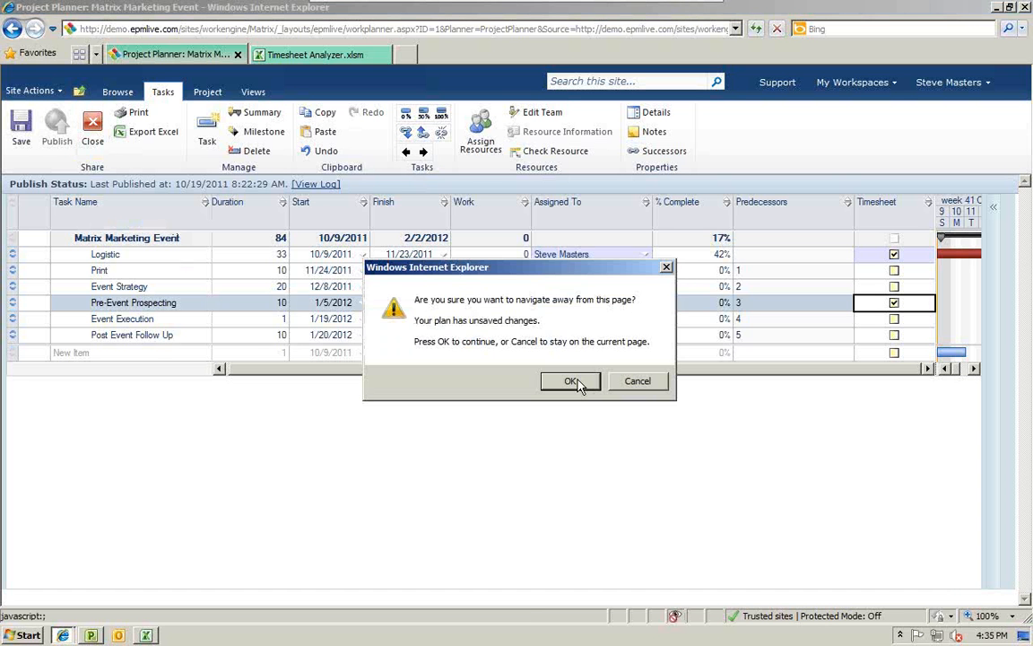
pyautogui.click(580, 382)
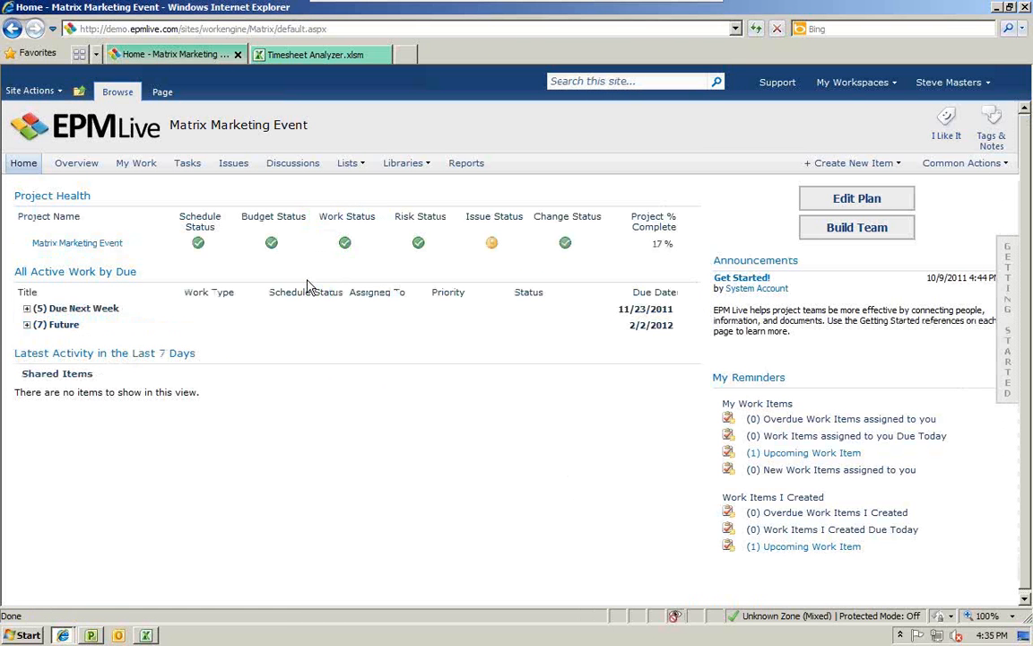
# Examine the assignment, dates, effort and timesheet setting of the project issue "Need a new venue for the launch party", leaving it unedited.
pyautogui.click(235, 165)
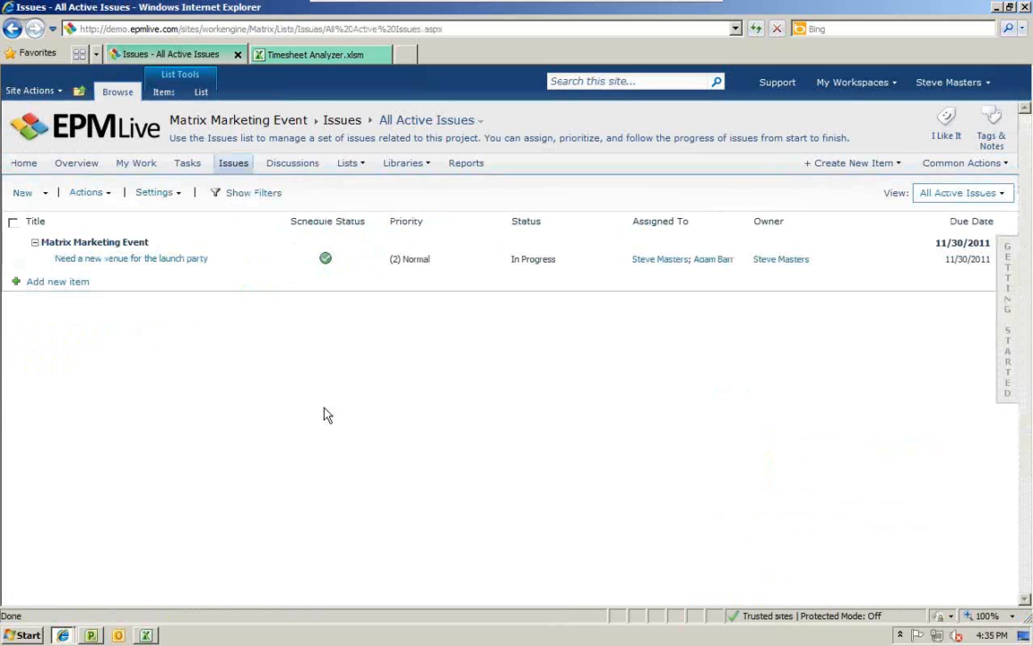
pyautogui.click(130, 259)
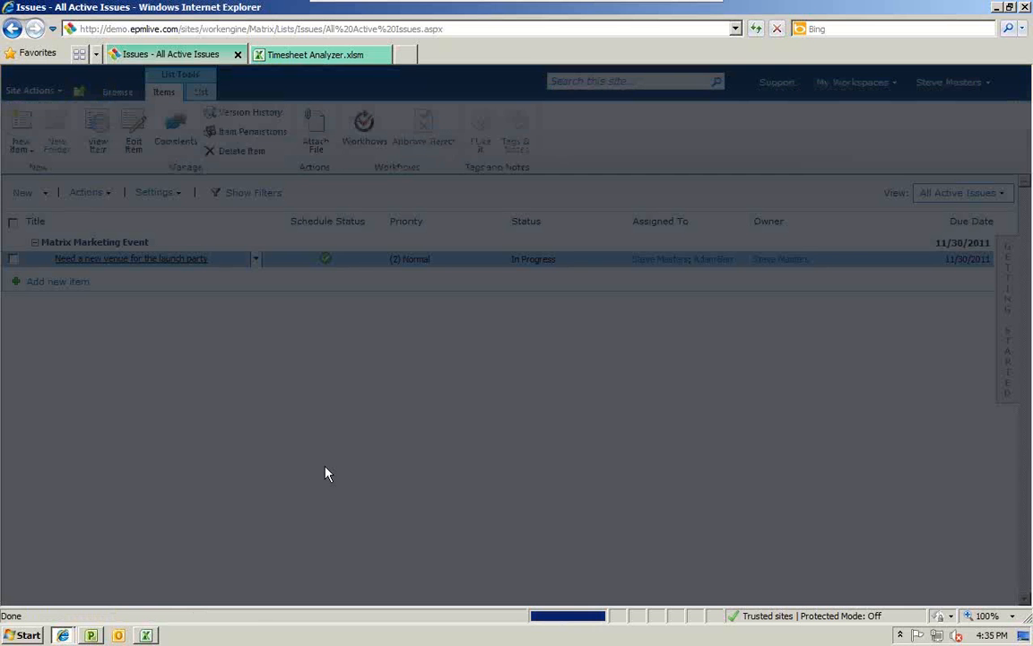
pyautogui.scroll(-4, 341, 435)
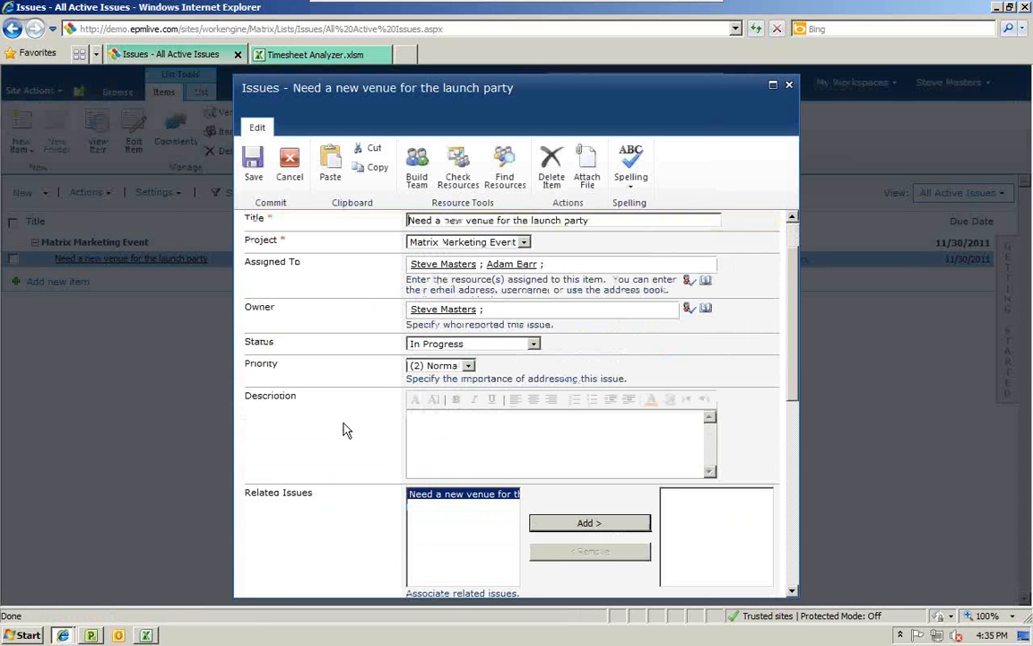
pyautogui.scroll(-3, 341, 428)
pyautogui.scroll(6, 403, 341)
pyautogui.scroll(-3, 353, 499)
pyautogui.scroll(-3, 354, 498)
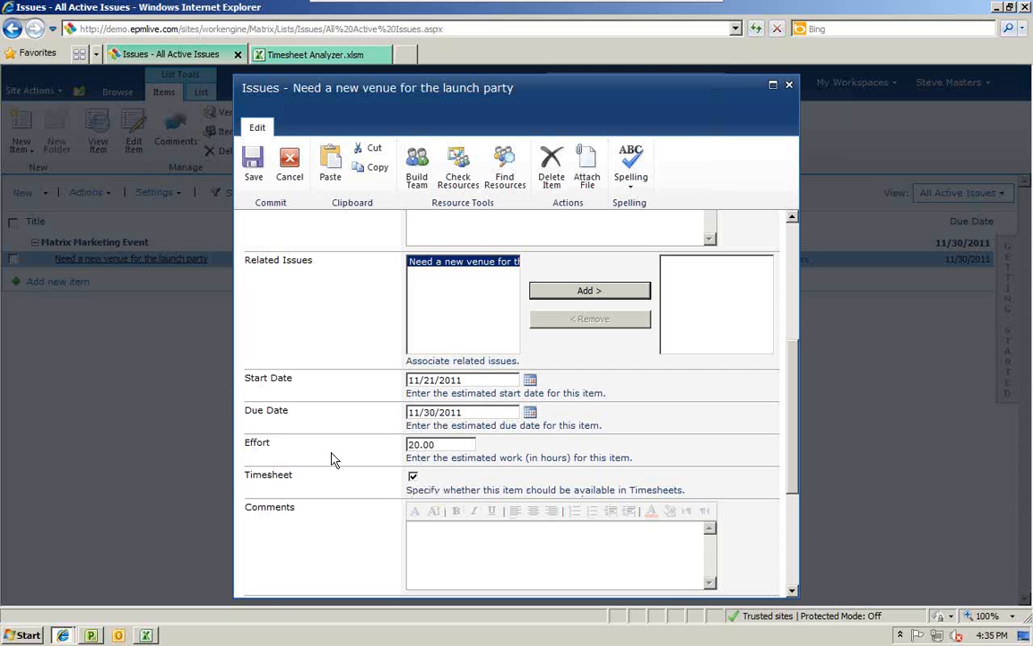
pyautogui.scroll(1, 331, 460)
pyautogui.scroll(5, 331, 460)
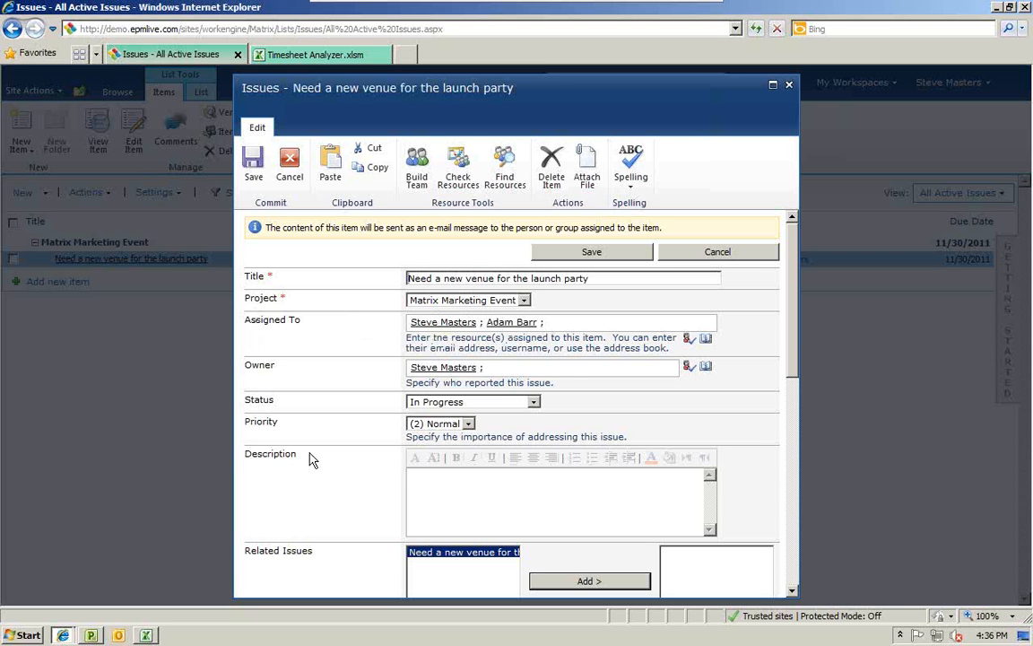
pyautogui.scroll(-5, 314, 462)
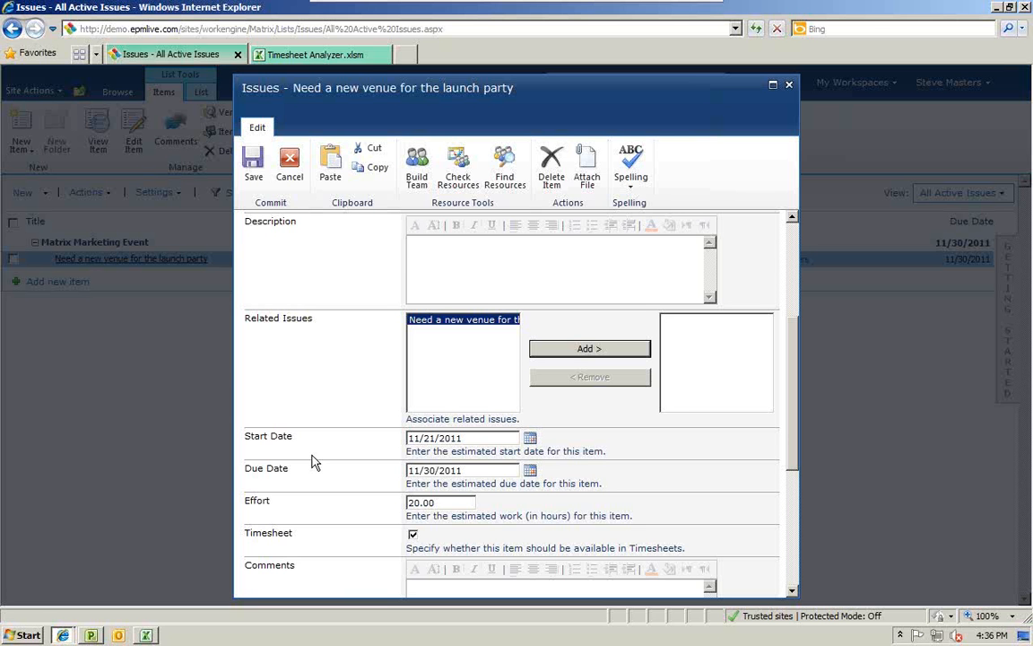
pyautogui.click(292, 166)
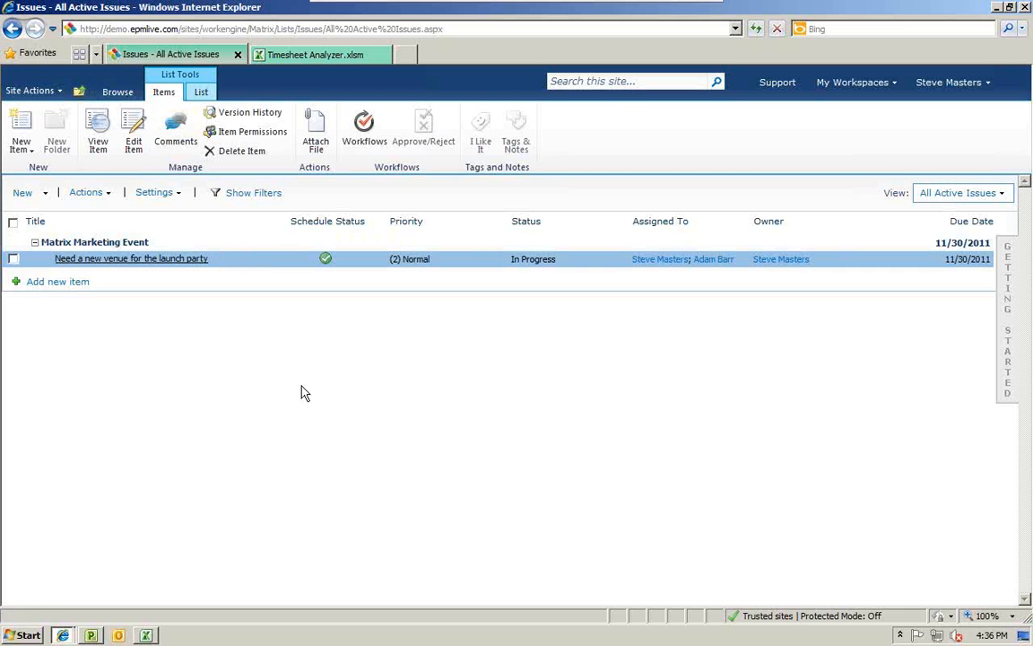
# Return to the parent WorkEngine site, open My Timesheet and check the available timesheet periods.
pyautogui.click(118, 89)
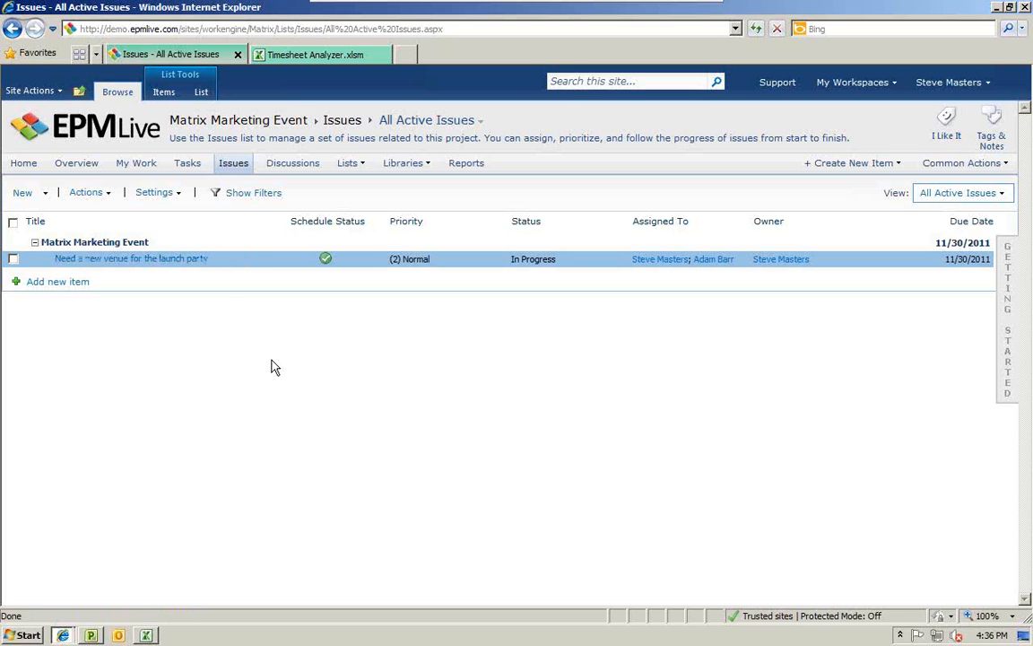
pyautogui.click(78, 93)
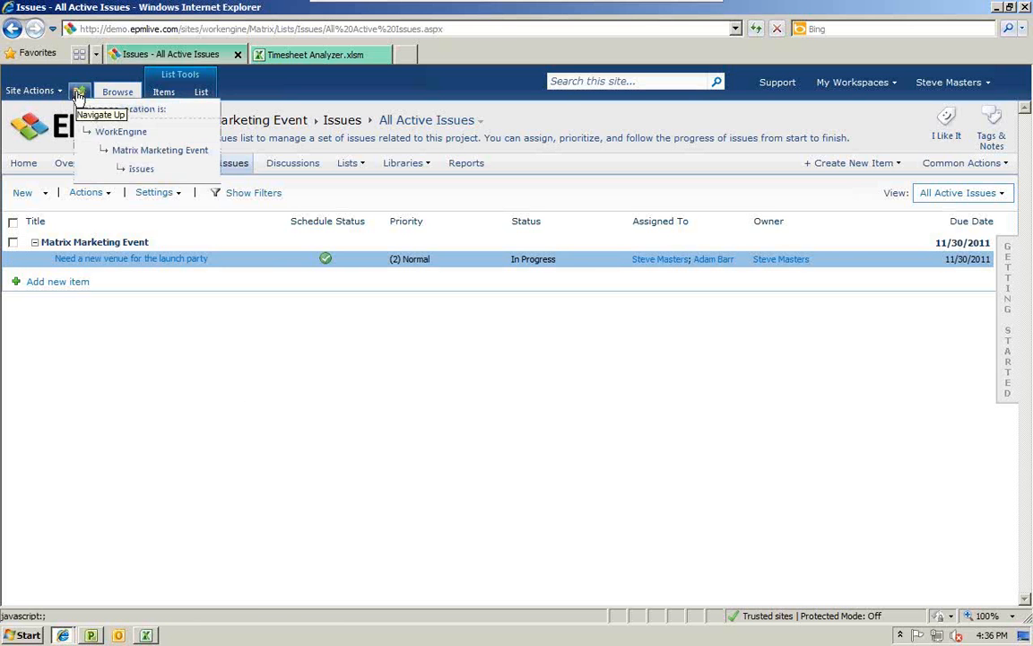
pyautogui.click(109, 134)
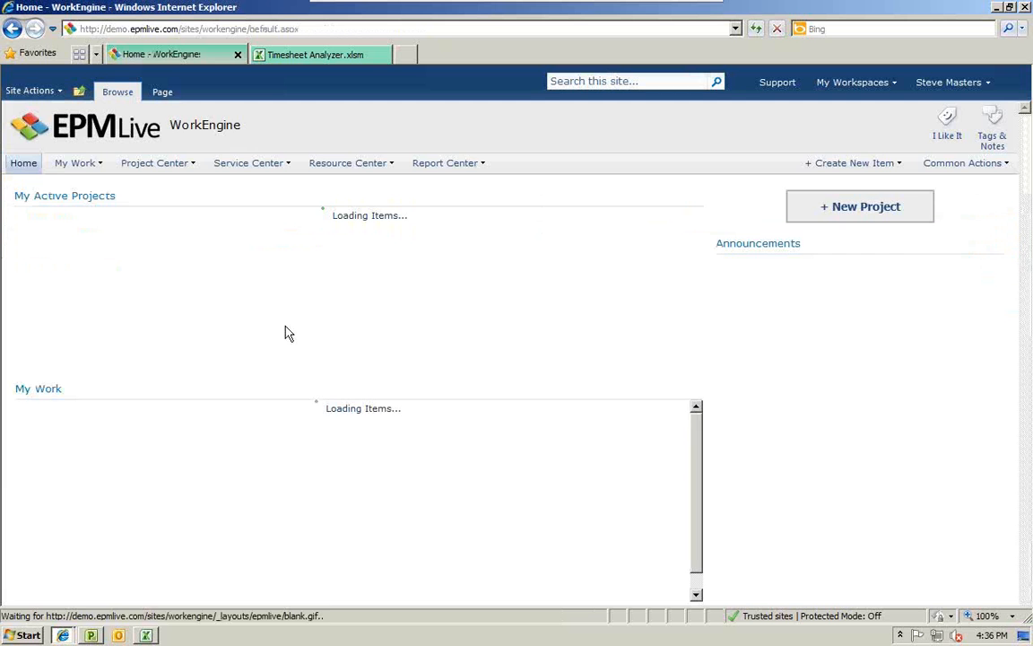
pyautogui.moveTo(79, 165)
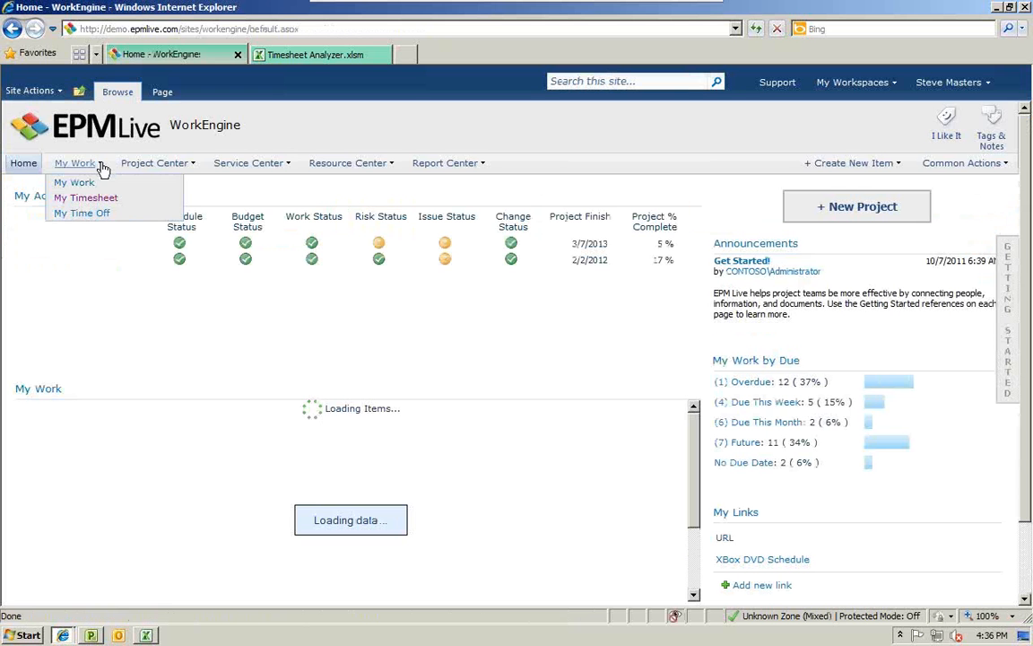
pyautogui.click(127, 205)
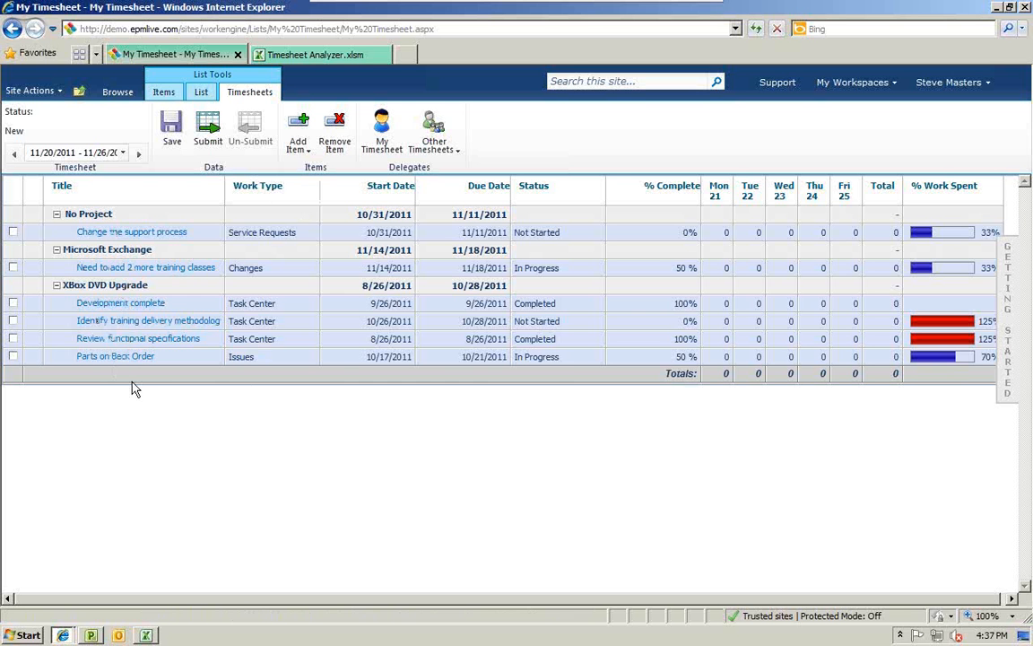
pyautogui.click(125, 156)
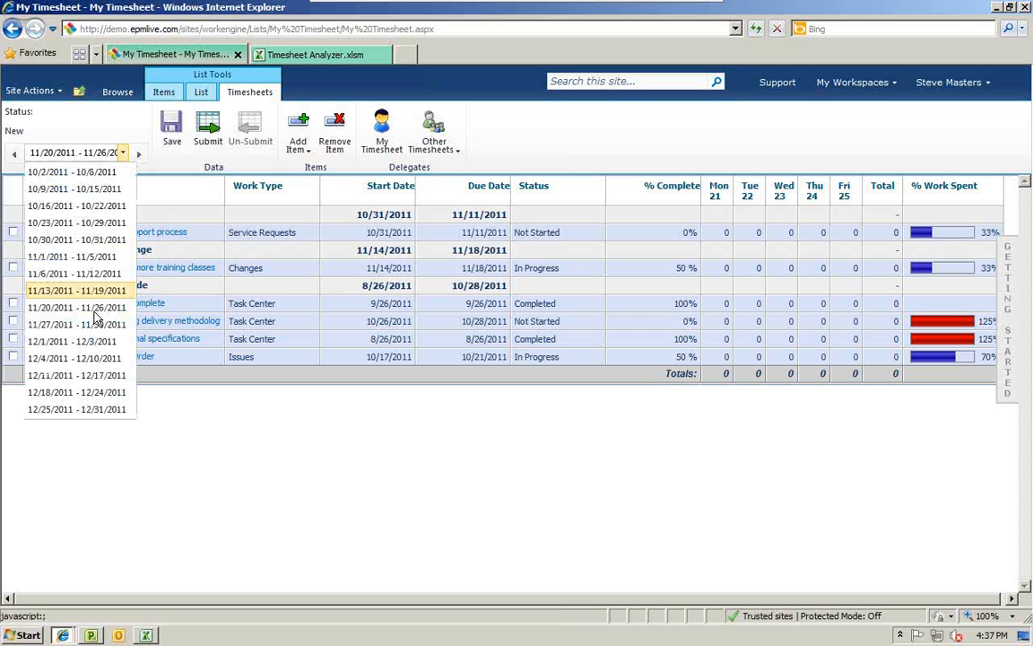
pyautogui.click(123, 157)
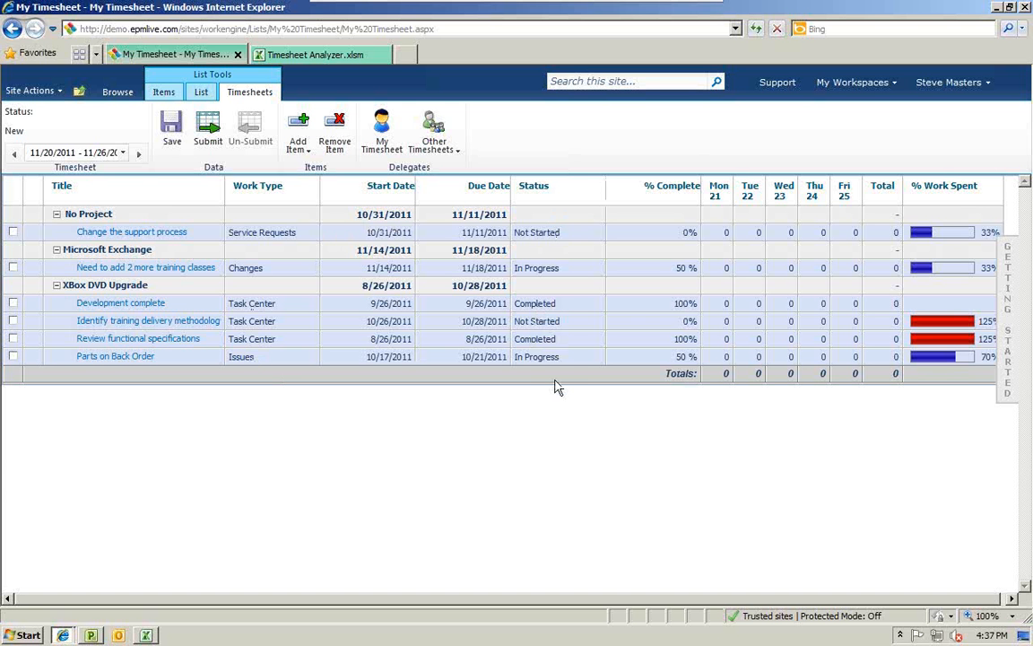
# Enter 8 hours on Tuesday 22 and 8 hours on Wednesday 23 for "Change the support process".
pyautogui.click(717, 235)
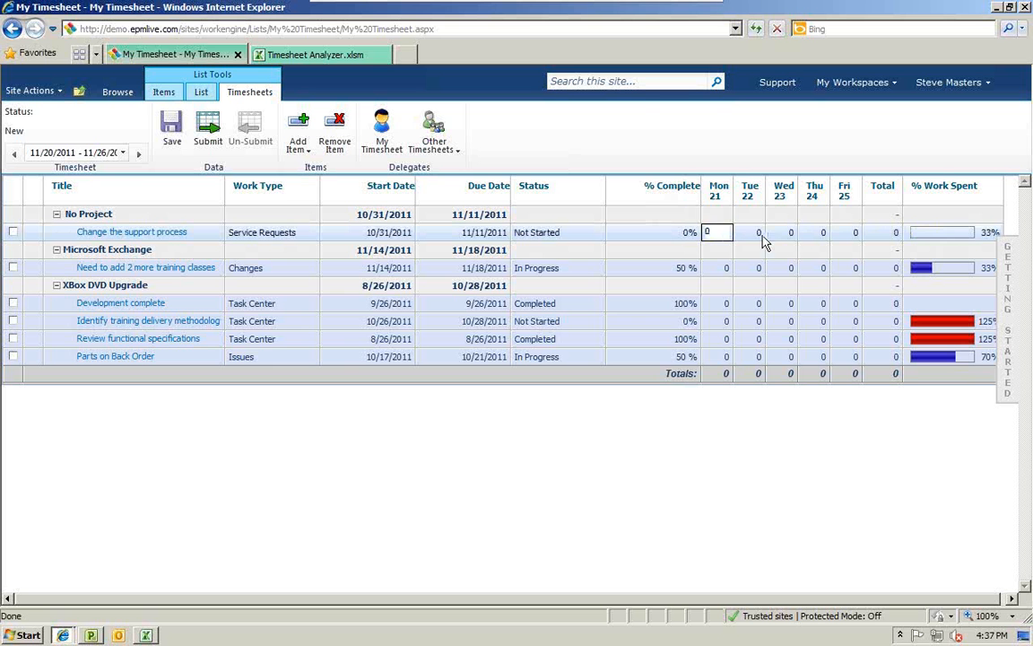
pyautogui.press('Tab')
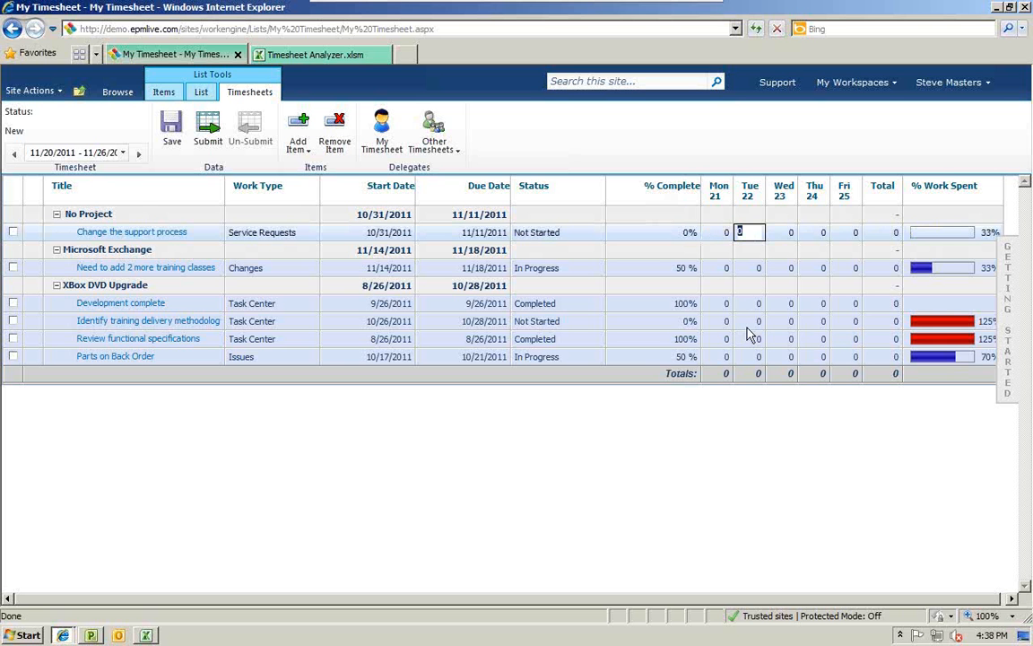
pyautogui.write('8')
pyautogui.press('Tab')
pyautogui.write('8')
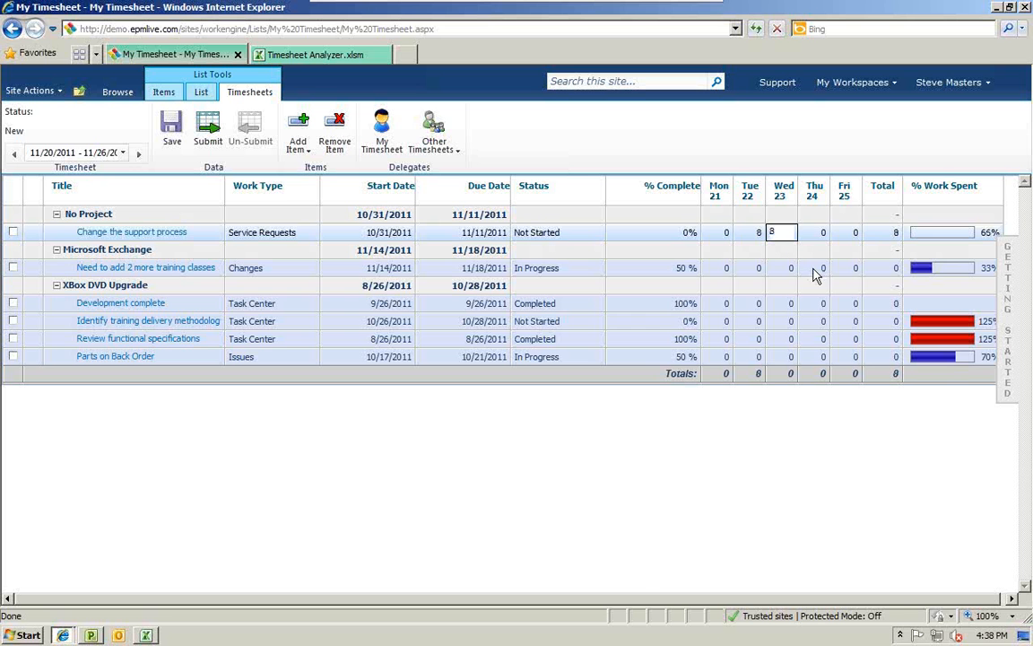
# Enter 8 hours on Thursday 24 for "Need to add 2 more training classes" and 8 hours on Friday 25 for "Development complete".
pyautogui.click(816, 269)
pyautogui.write('8')
pyautogui.click(845, 303)
pyautogui.write('8')
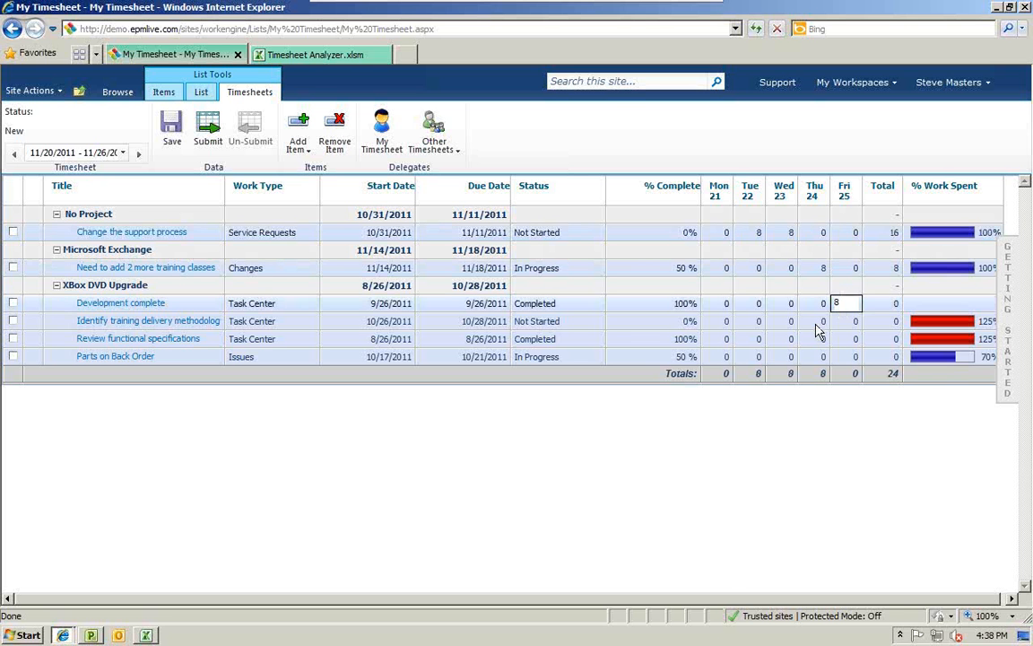
pyautogui.click(816, 325)
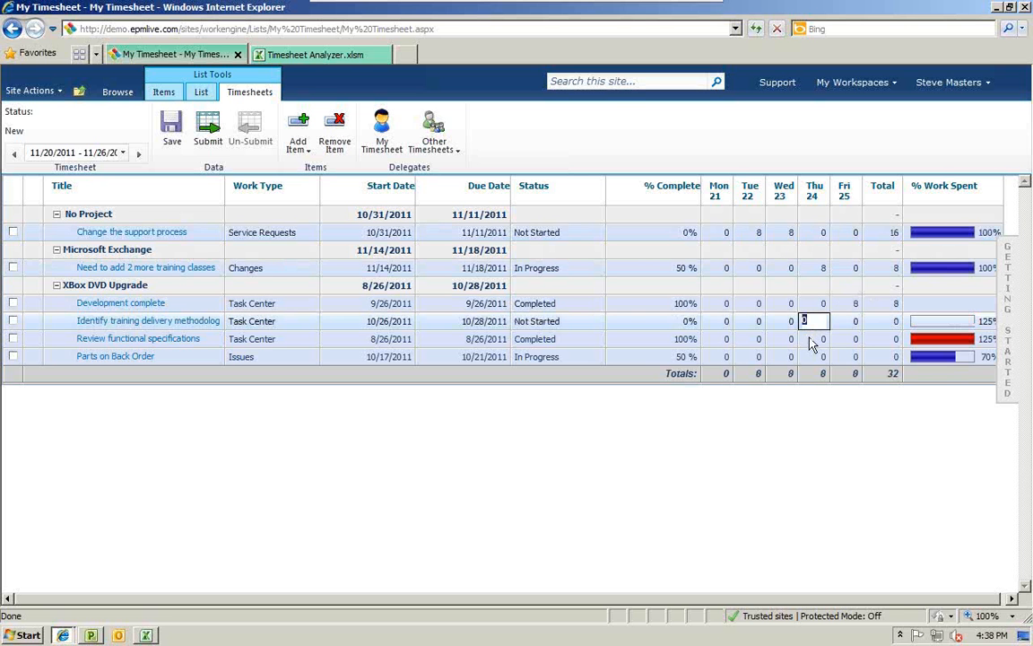
# Enter 4 hours on Monday 21 for the "Parts on Back Order" issue.
pyautogui.click(725, 358)
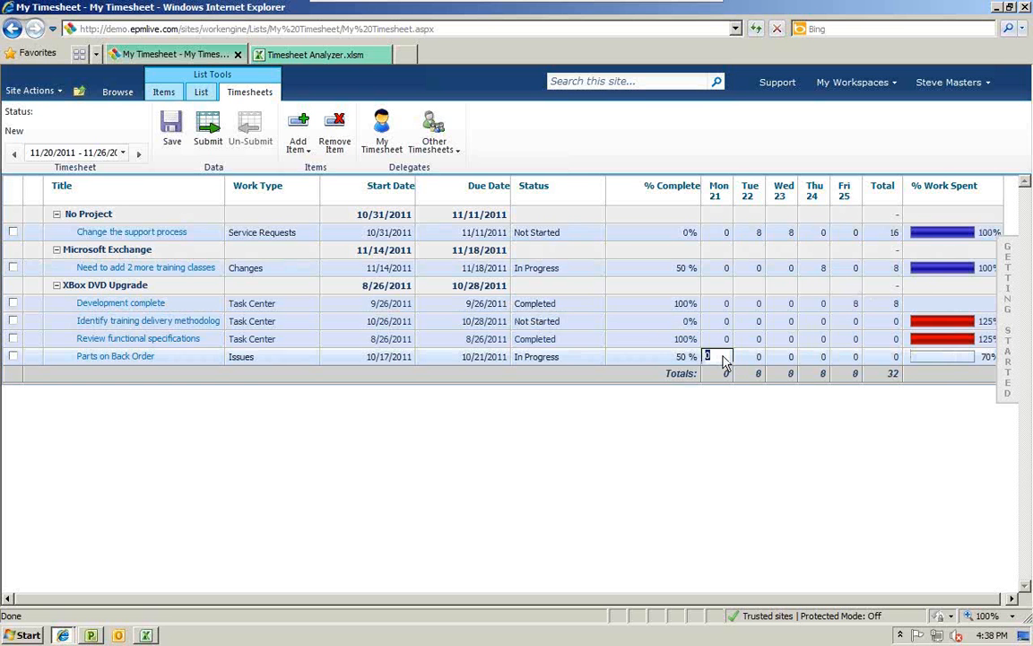
pyautogui.write('4')
pyautogui.click(715, 416)
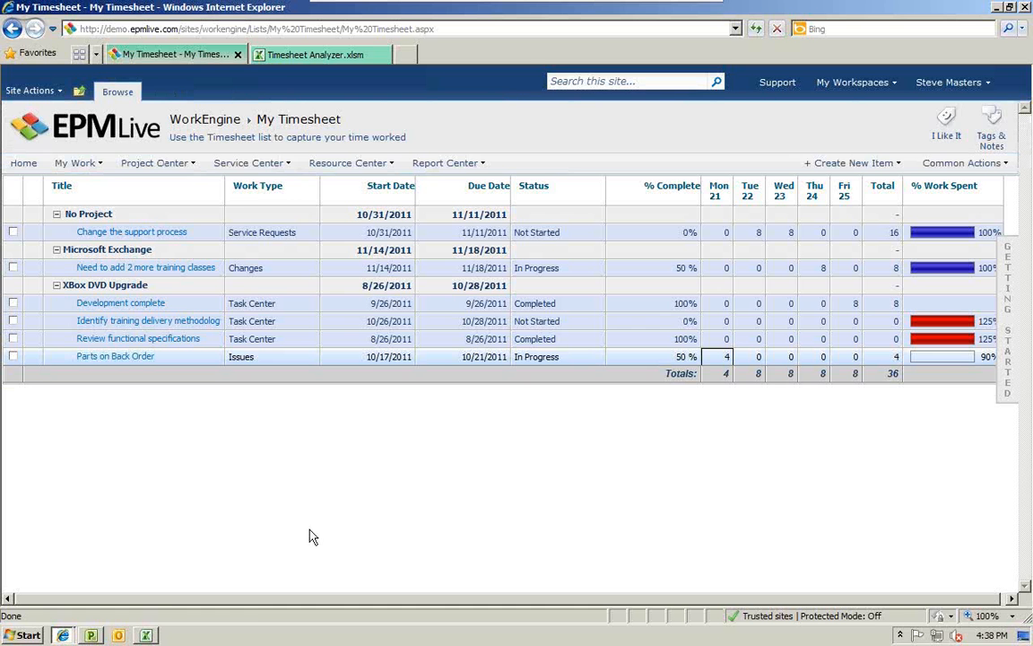
# Add the non-work item Holiday to the 11/20/2011 - 11/26/2011 timesheet.
pyautogui.moveTo(170, 164)
pyautogui.click(368, 250)
pyautogui.click(252, 92)
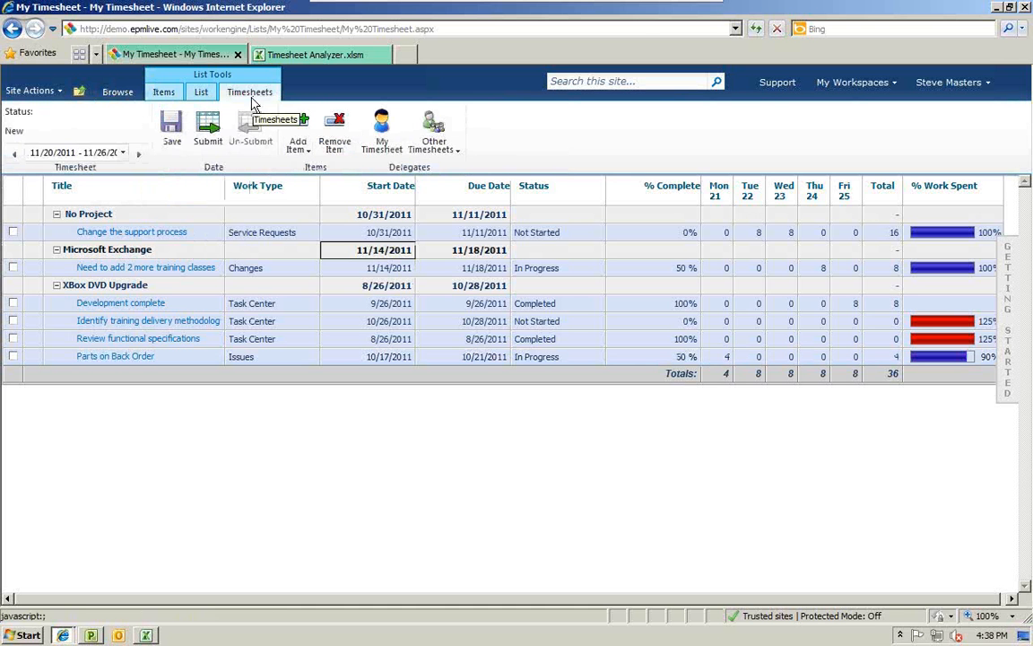
pyautogui.click(300, 152)
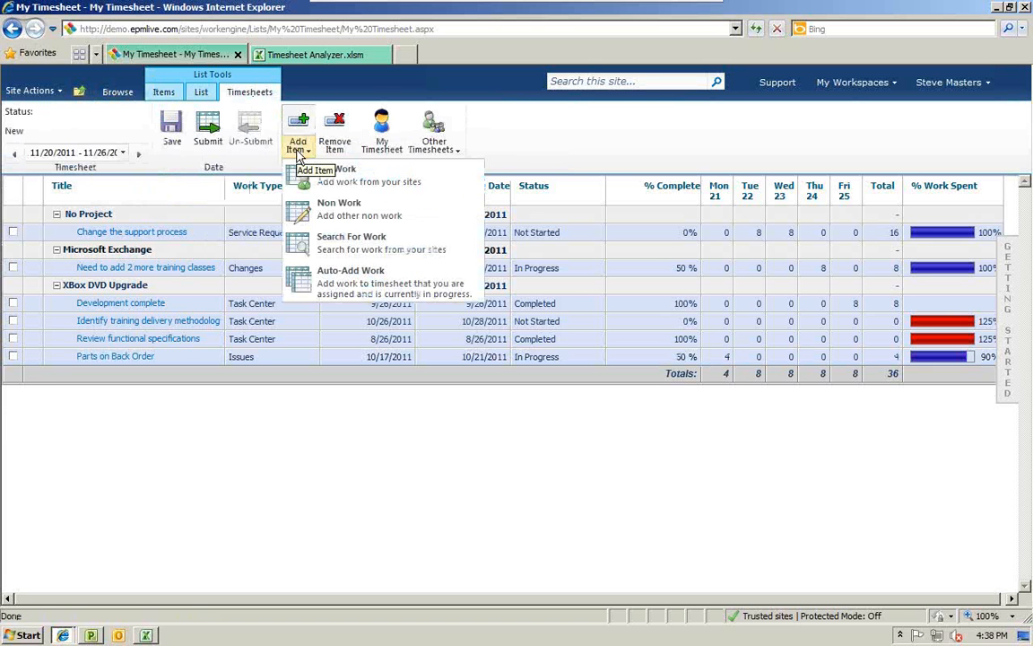
pyautogui.click(334, 215)
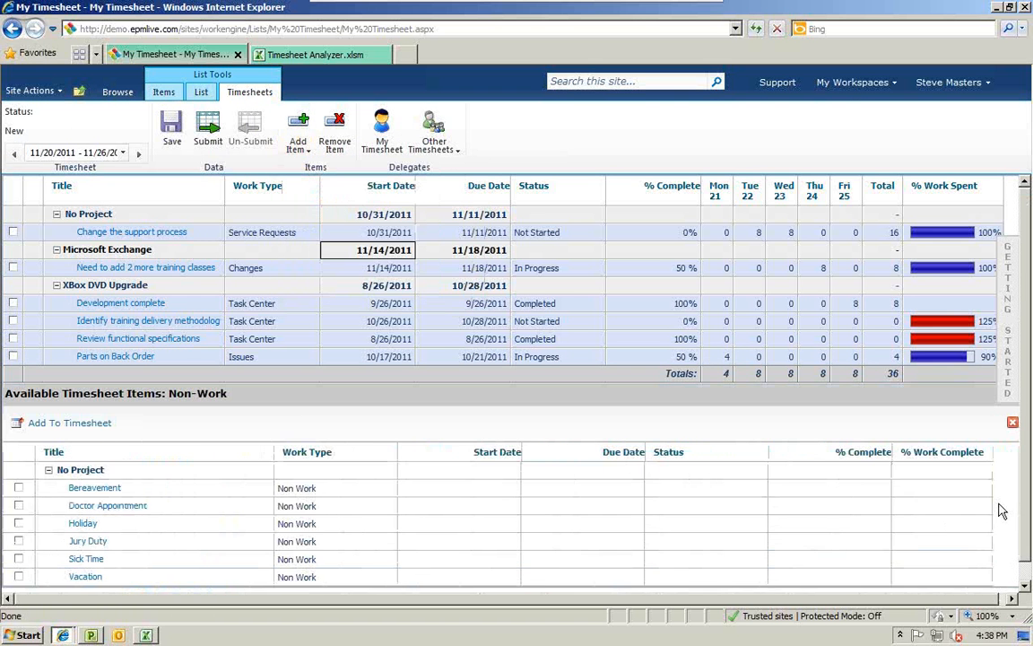
pyautogui.scroll(-1, 1027, 498)
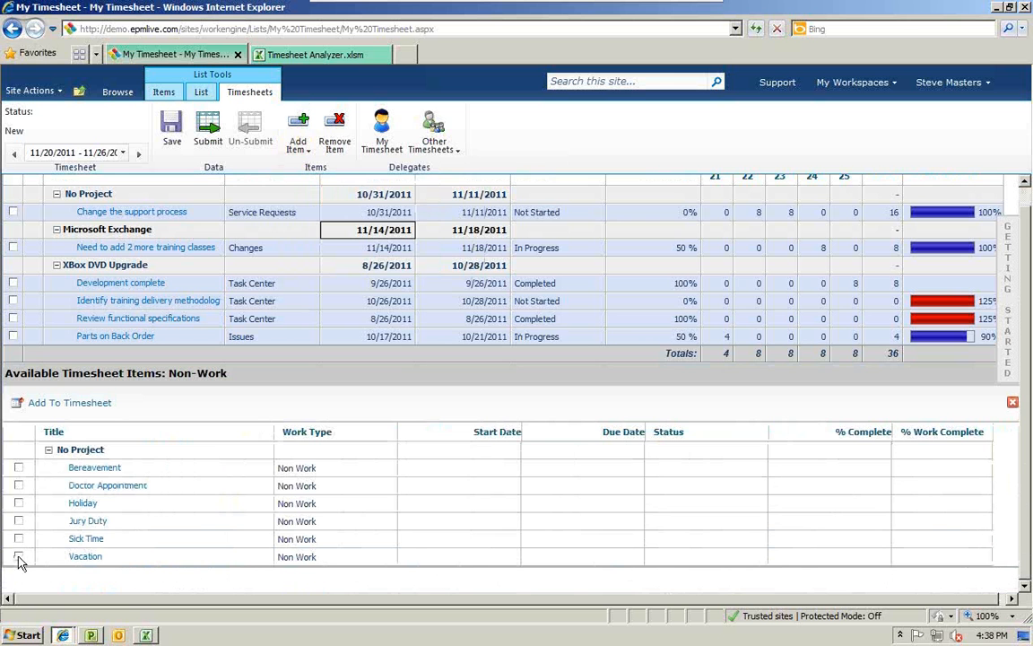
pyautogui.click(19, 504)
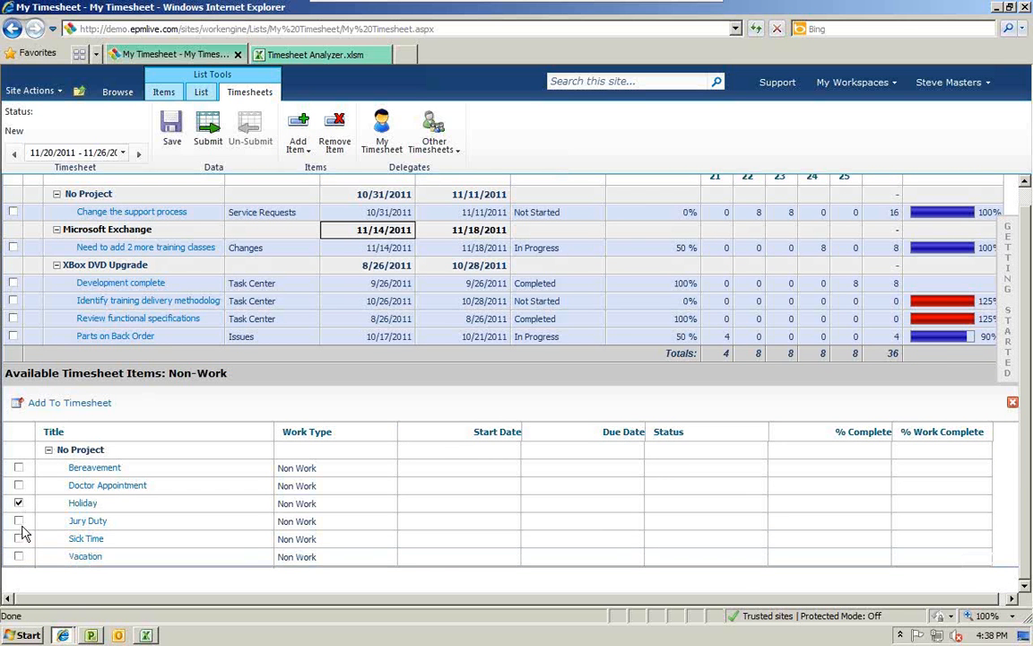
pyautogui.click(60, 404)
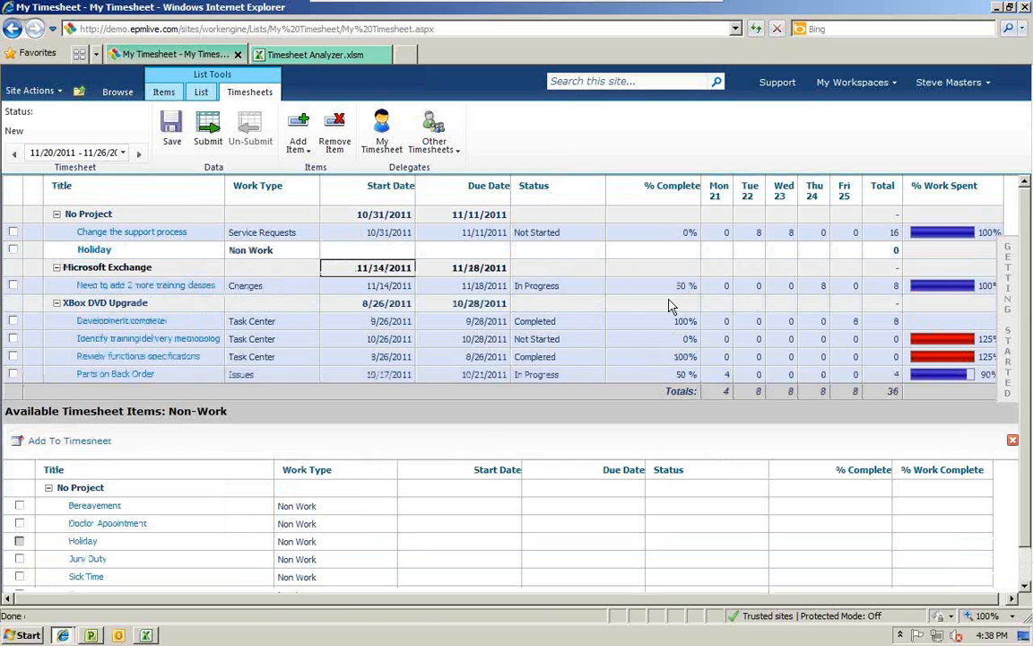
# Enter 4 hours on Monday 21 for the Holiday item and submit the timesheet.
pyautogui.click(717, 251)
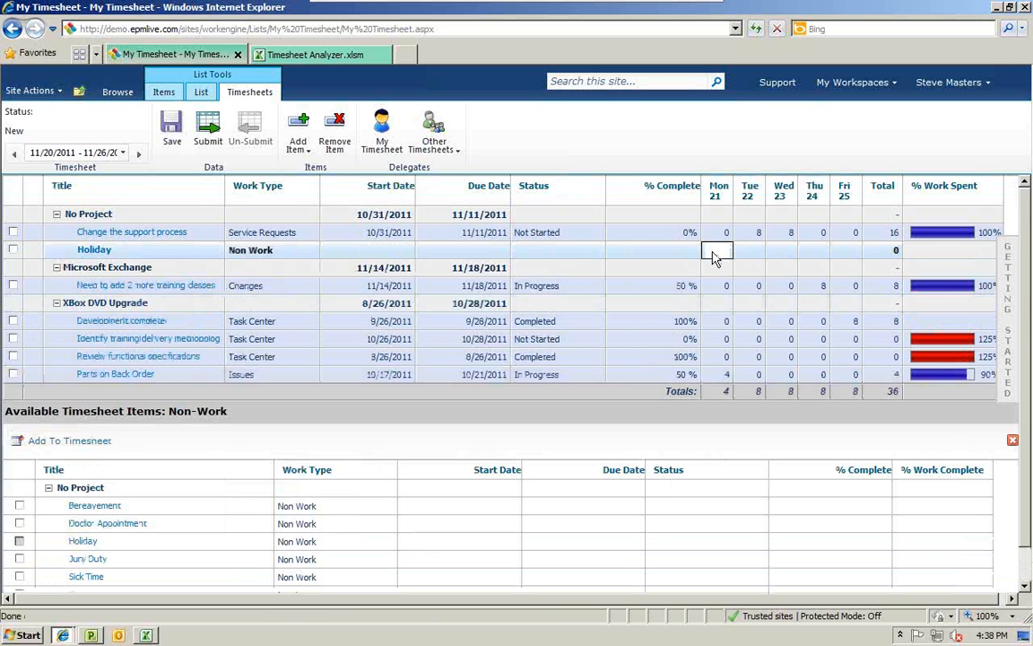
pyautogui.write('4')
pyautogui.click(718, 214)
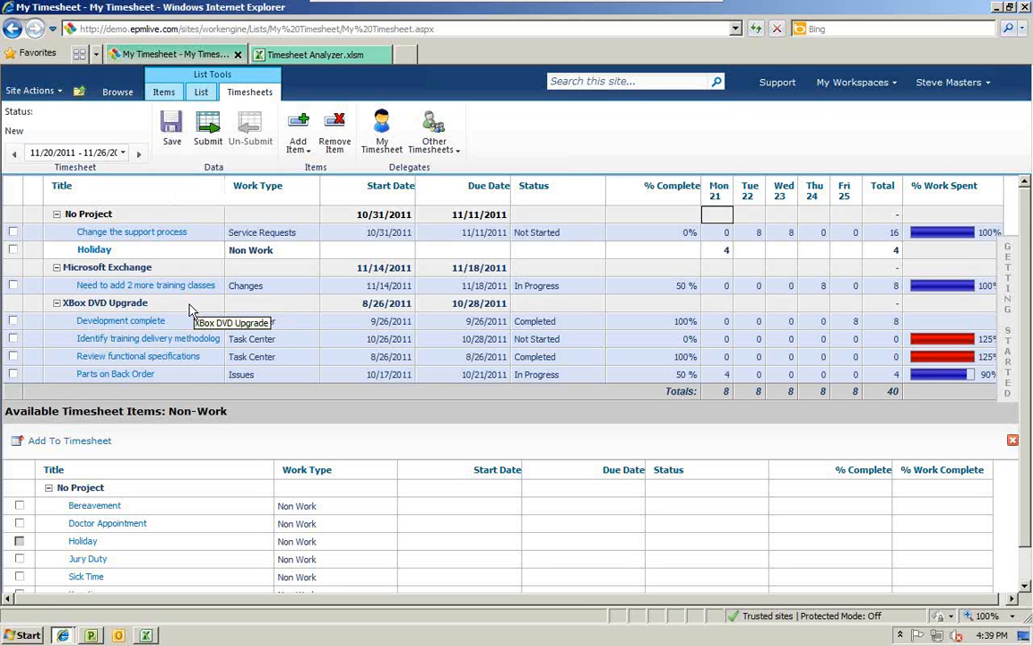
pyautogui.click(203, 156)
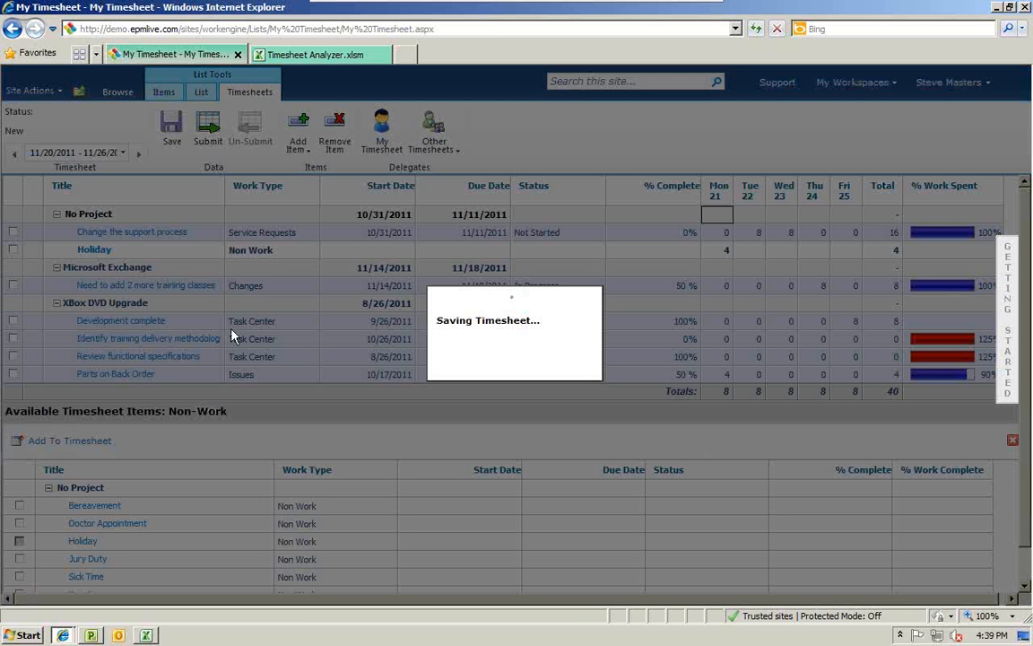
# Leave the full-screen virtual machine, review the Project Manager Approval page in the host's browser and select the "Develop Help specification" item.
pyautogui.moveTo(705, 4)
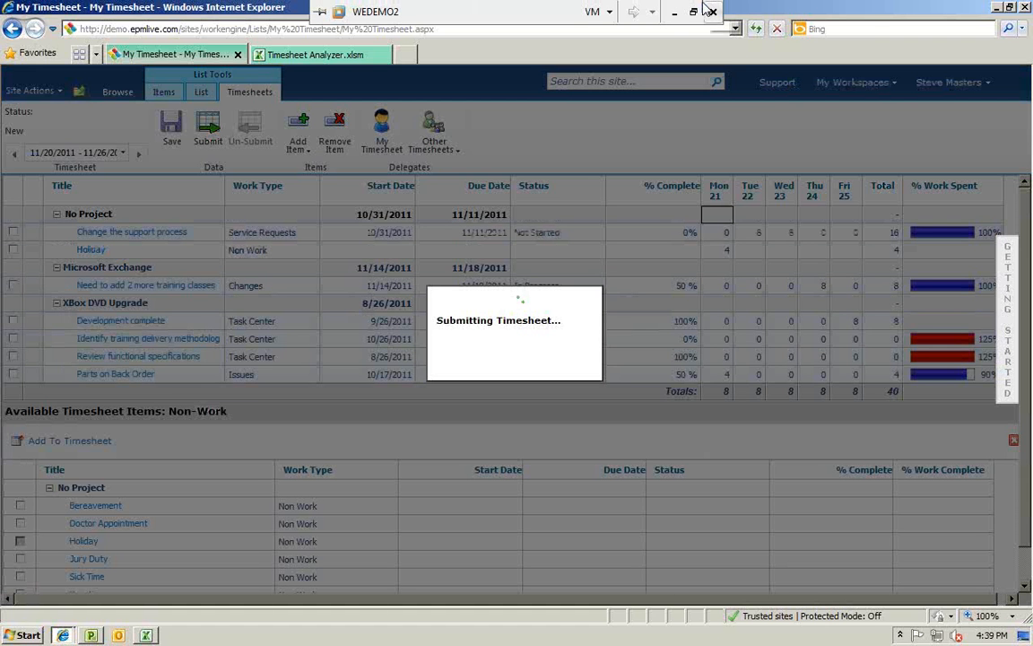
pyautogui.click(695, 11)
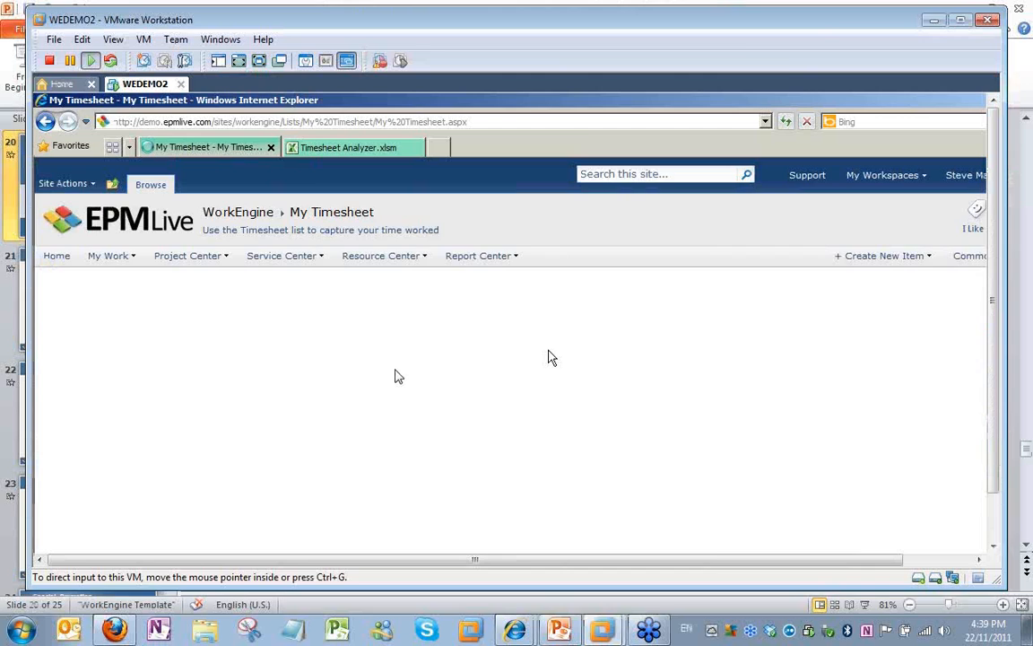
pyautogui.click(515, 631)
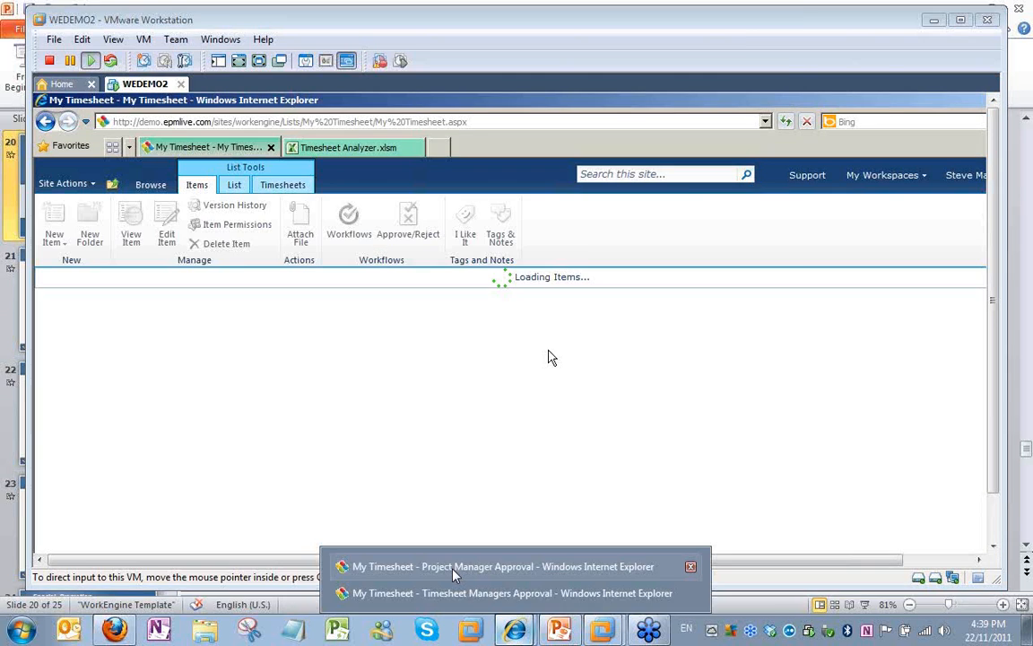
pyautogui.click(454, 569)
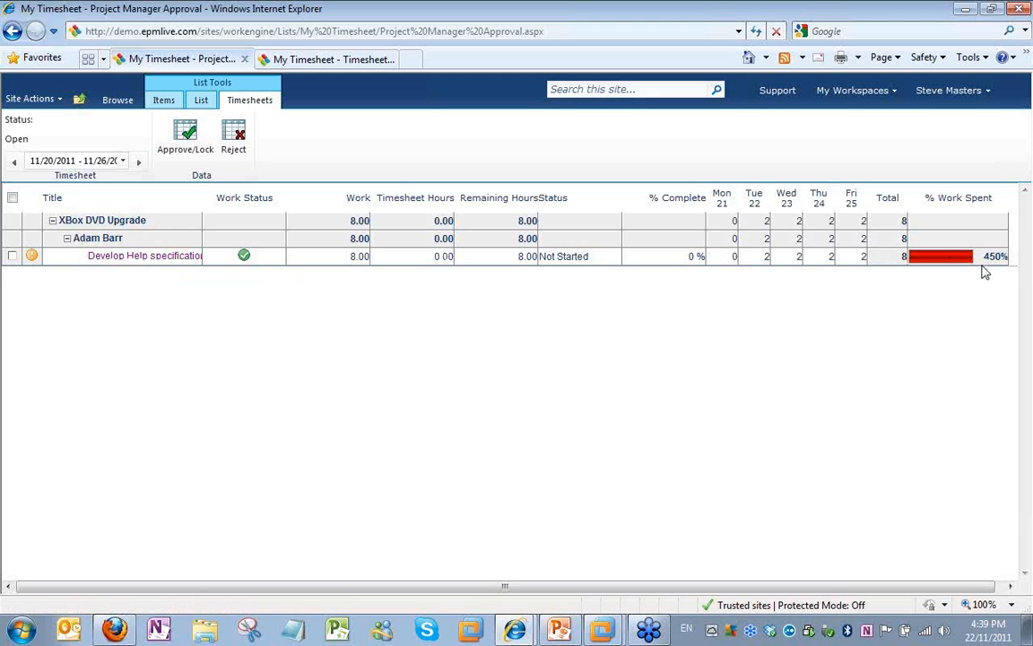
pyautogui.click(12, 256)
# On the Timesheet Managers Approval page, expand every project group of the first resource and check the options for e-mailing users.
pyautogui.click(307, 66)
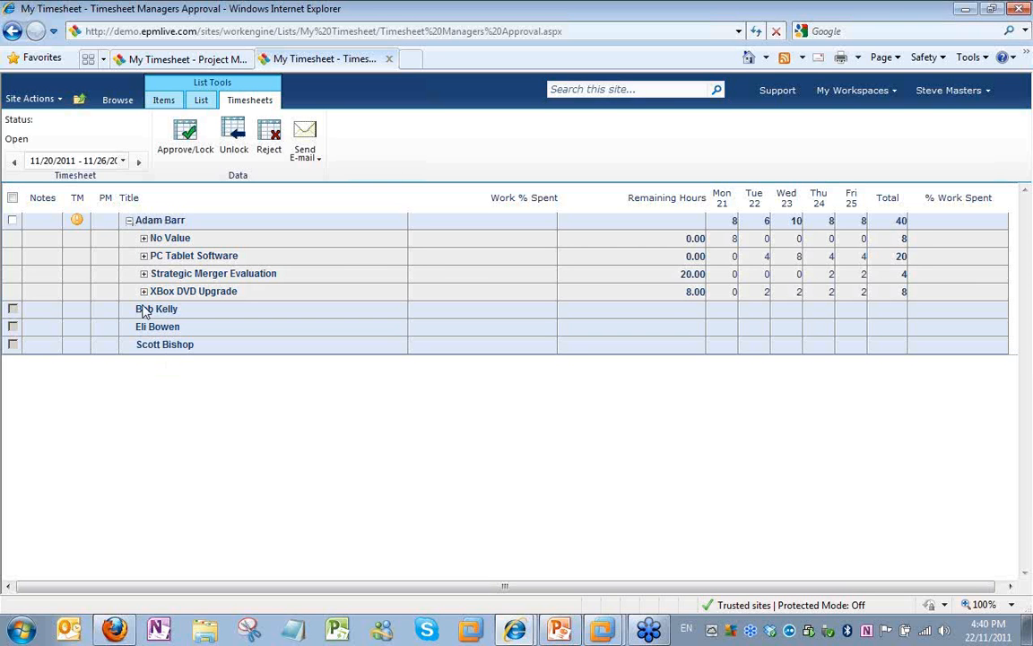
pyautogui.click(144, 239)
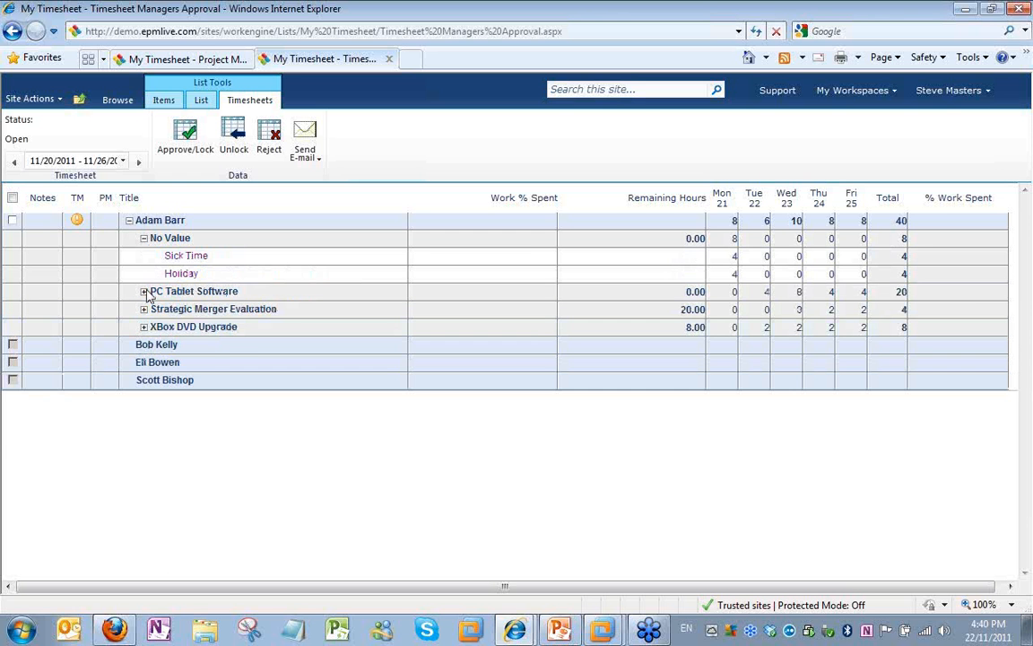
pyautogui.click(143, 291)
pyautogui.click(143, 344)
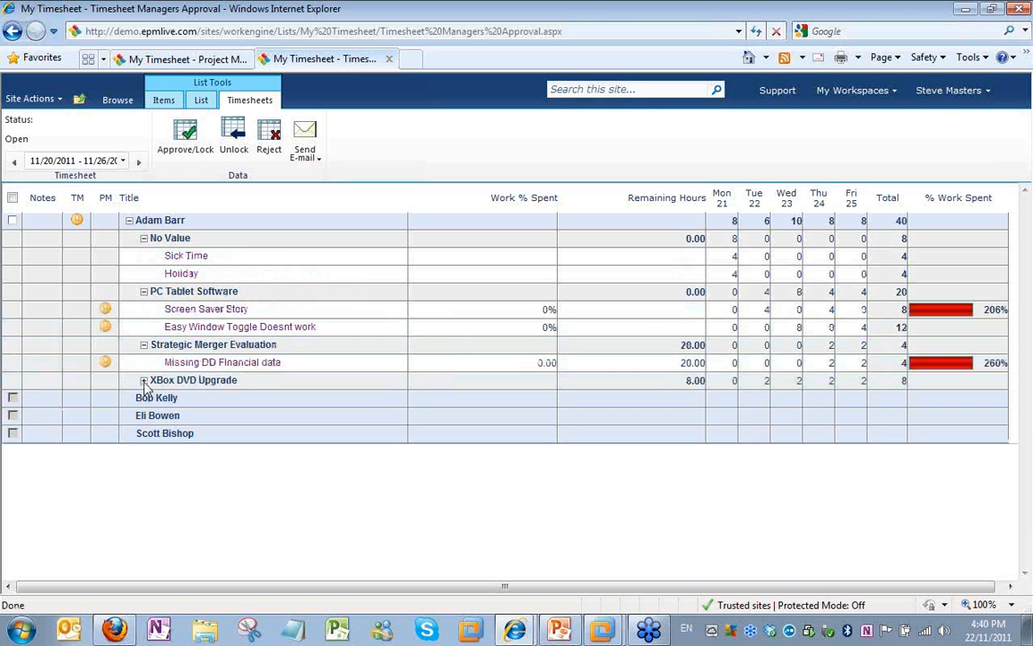
pyautogui.click(144, 380)
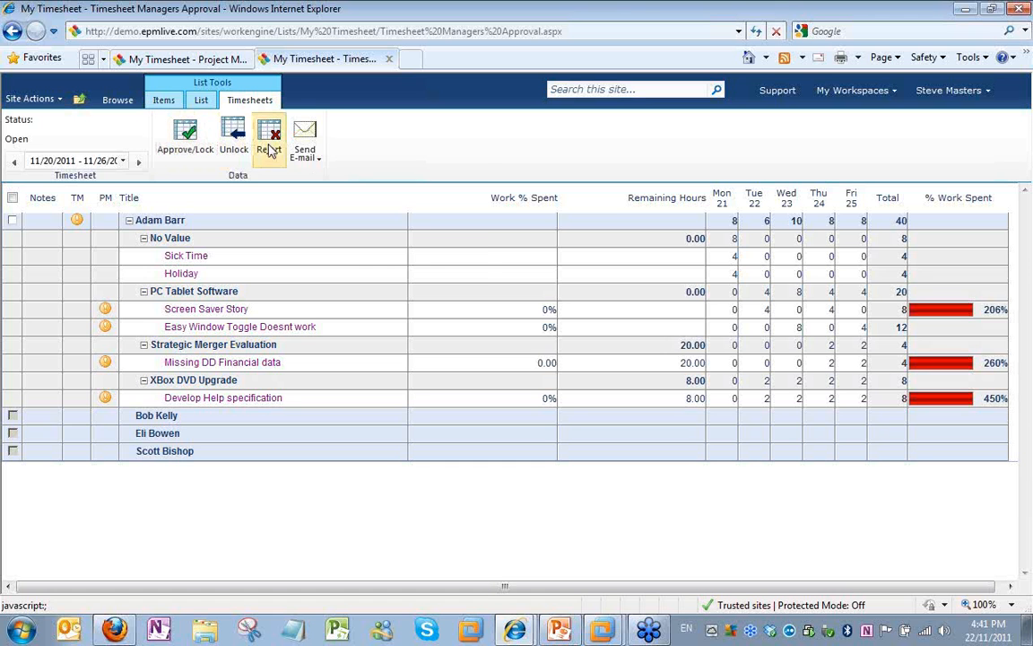
pyautogui.click(316, 161)
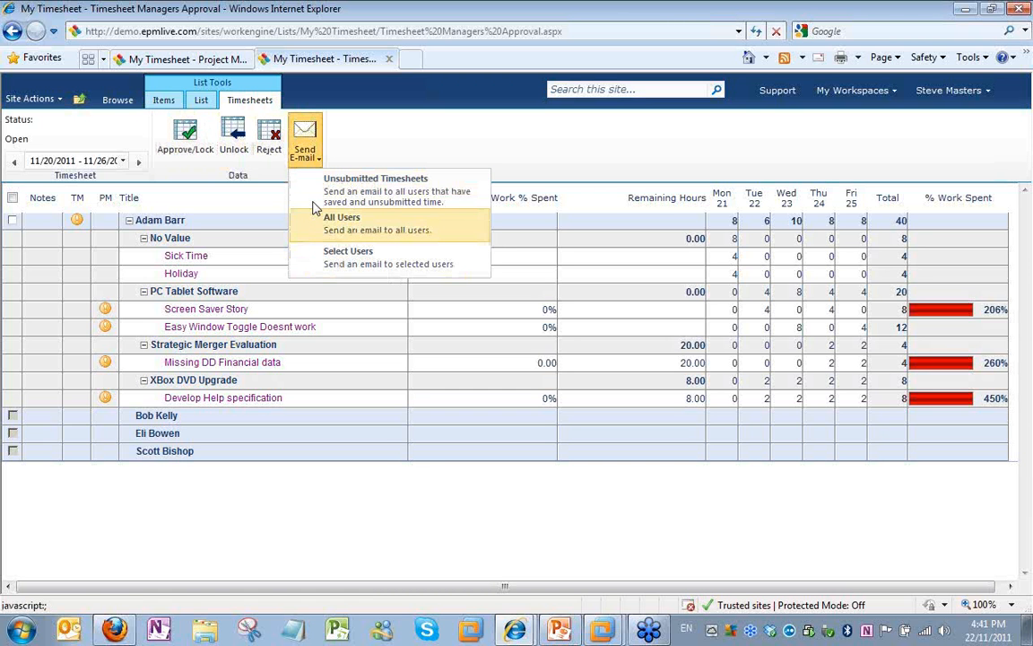
pyautogui.click(357, 126)
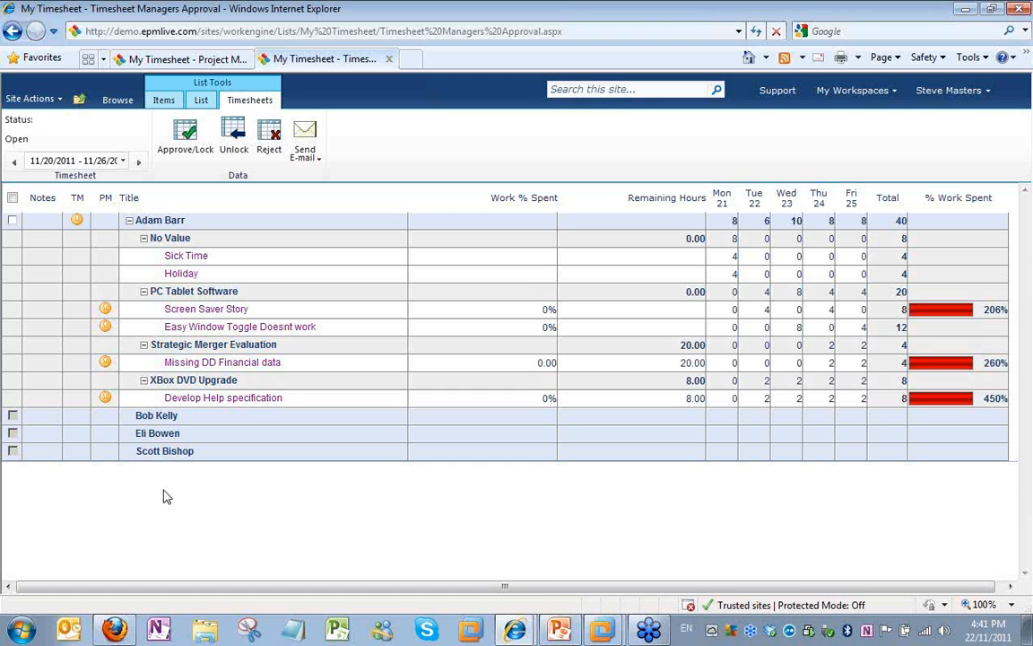
# Switch back to the WEDEMO2 virtual machine and show it full screen.
pyautogui.click(601, 633)
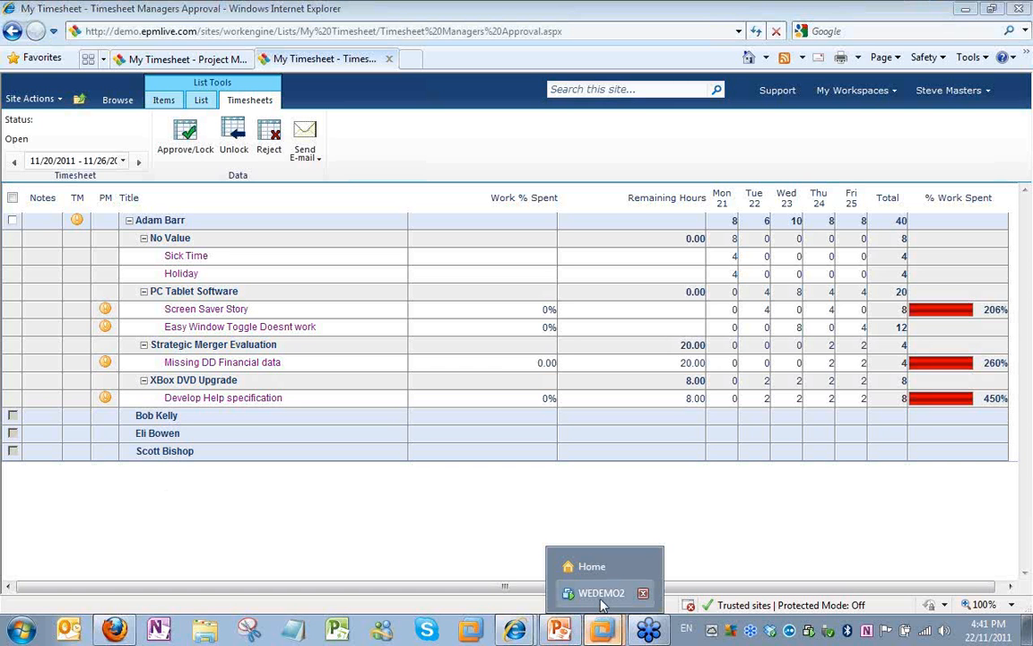
pyautogui.click(601, 592)
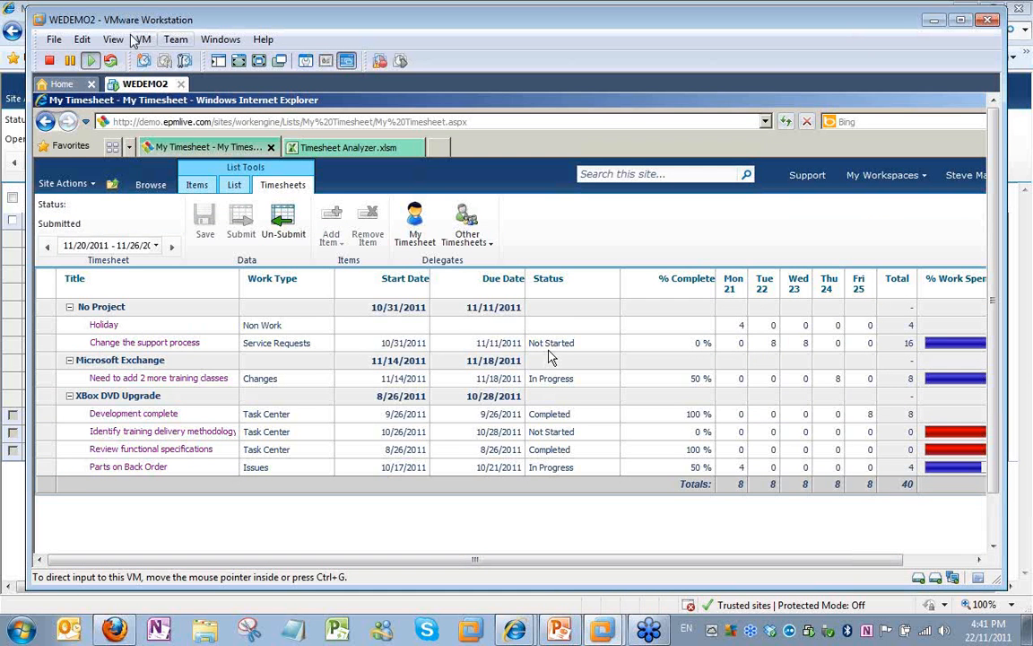
pyautogui.click(115, 40)
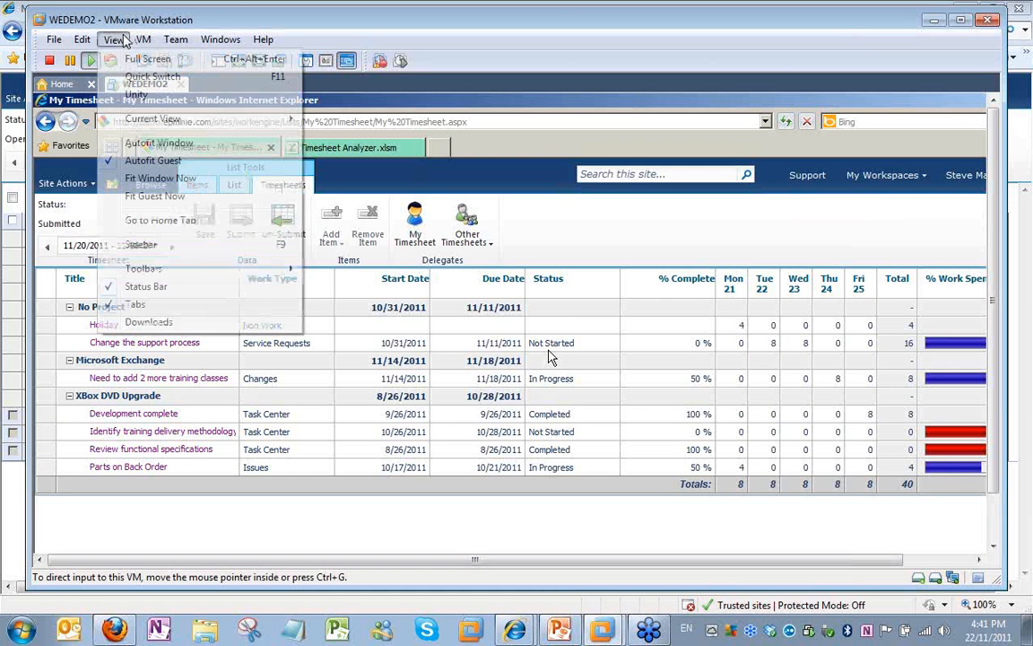
pyautogui.click(148, 59)
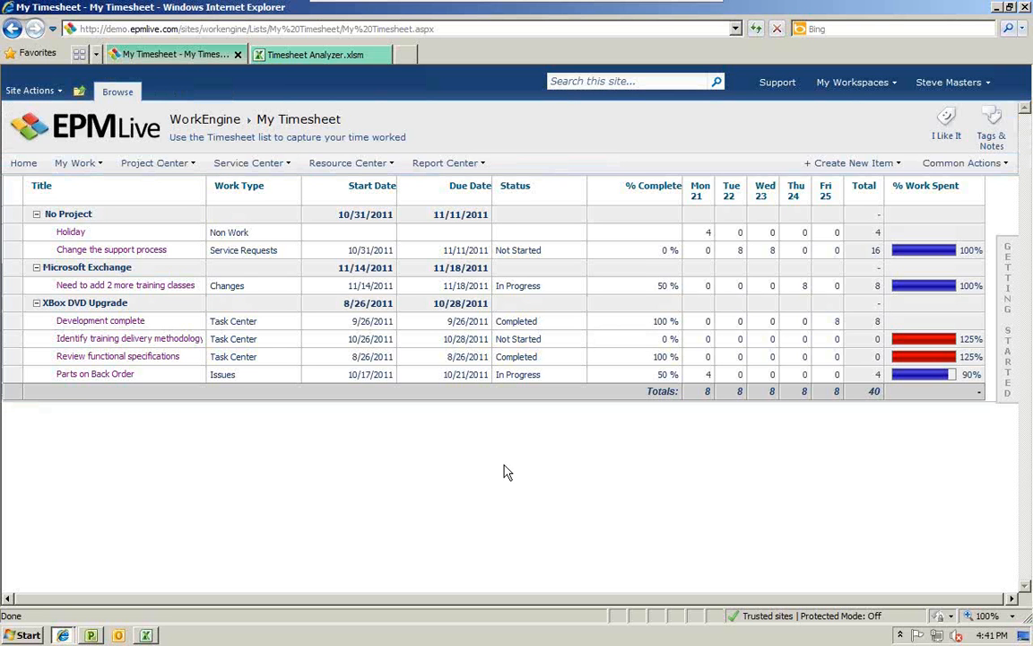
# Open the Reports library and look through the reports in the Project category.
pyautogui.moveTo(444, 162)
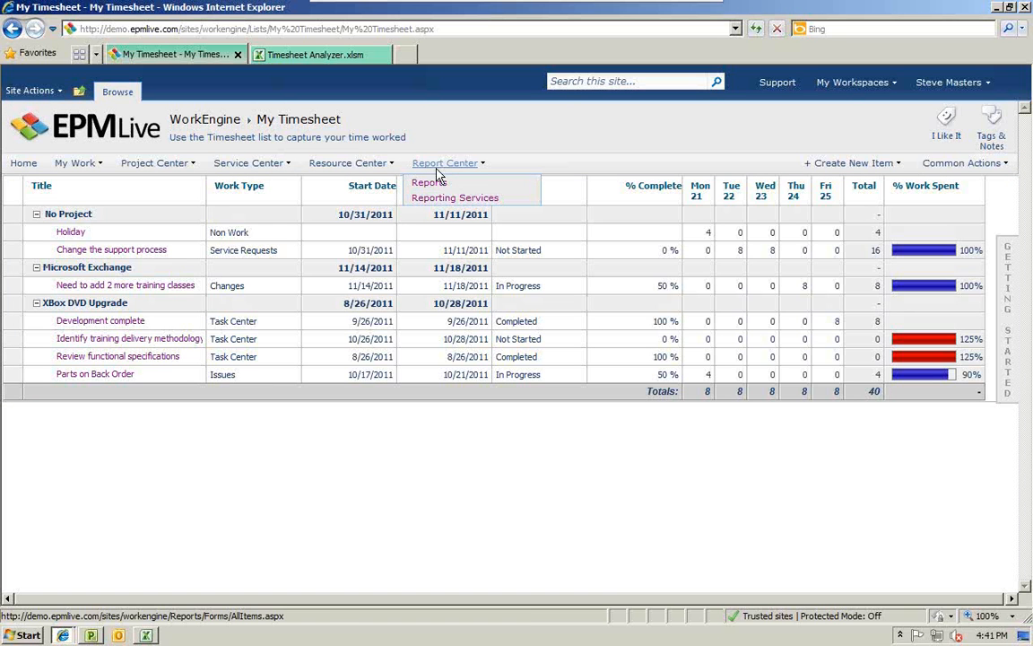
pyautogui.click(437, 169)
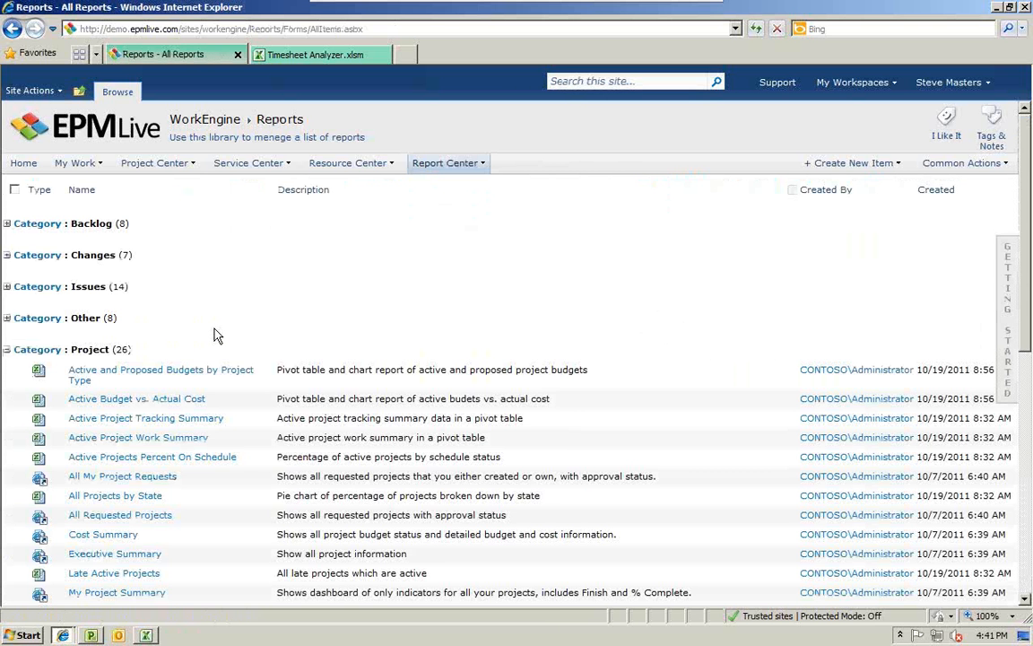
pyautogui.scroll(-1, 216, 333)
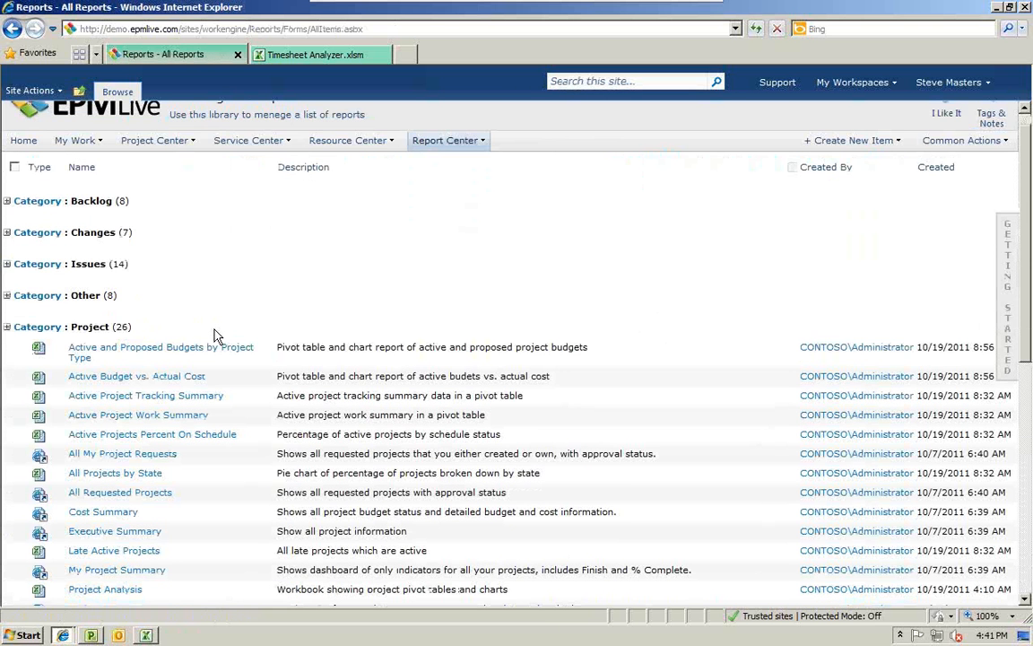
pyautogui.scroll(-3, 225, 376)
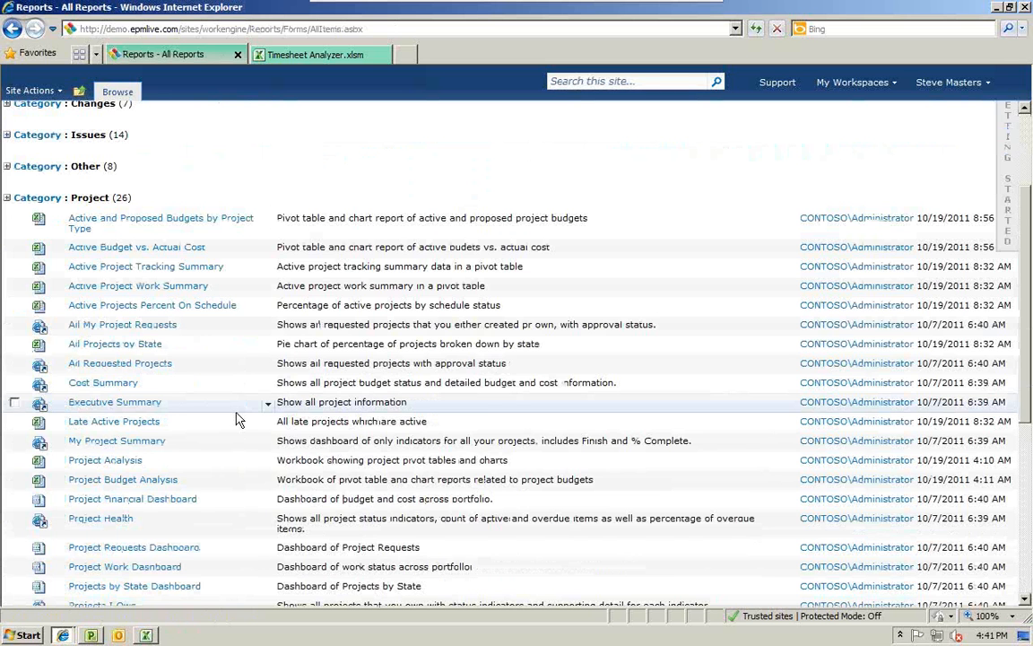
pyautogui.scroll(-2, 239, 419)
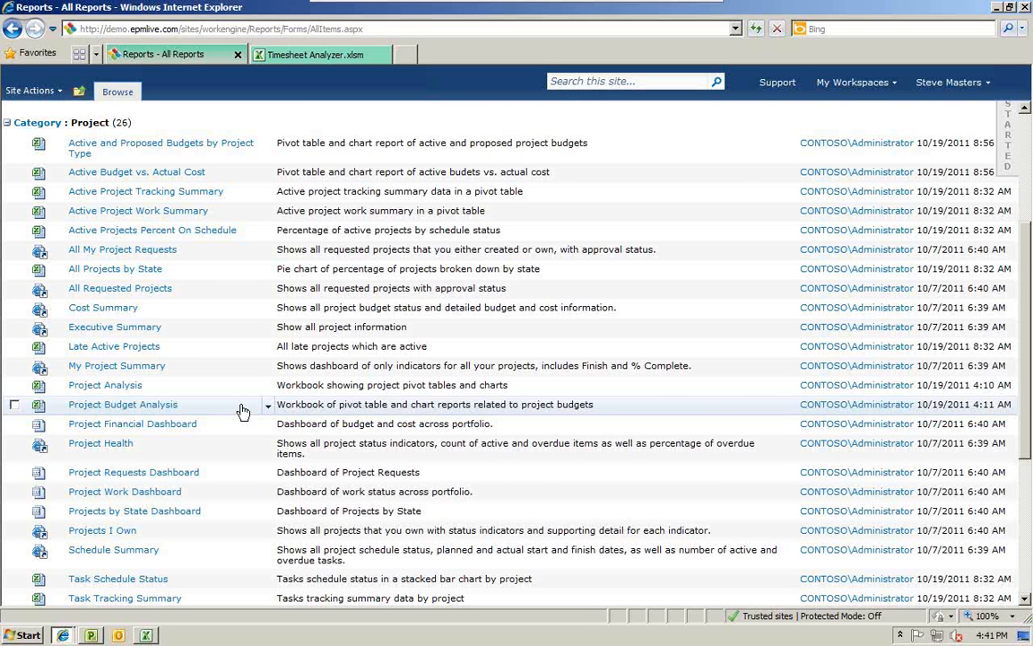
pyautogui.scroll(-4, 242, 411)
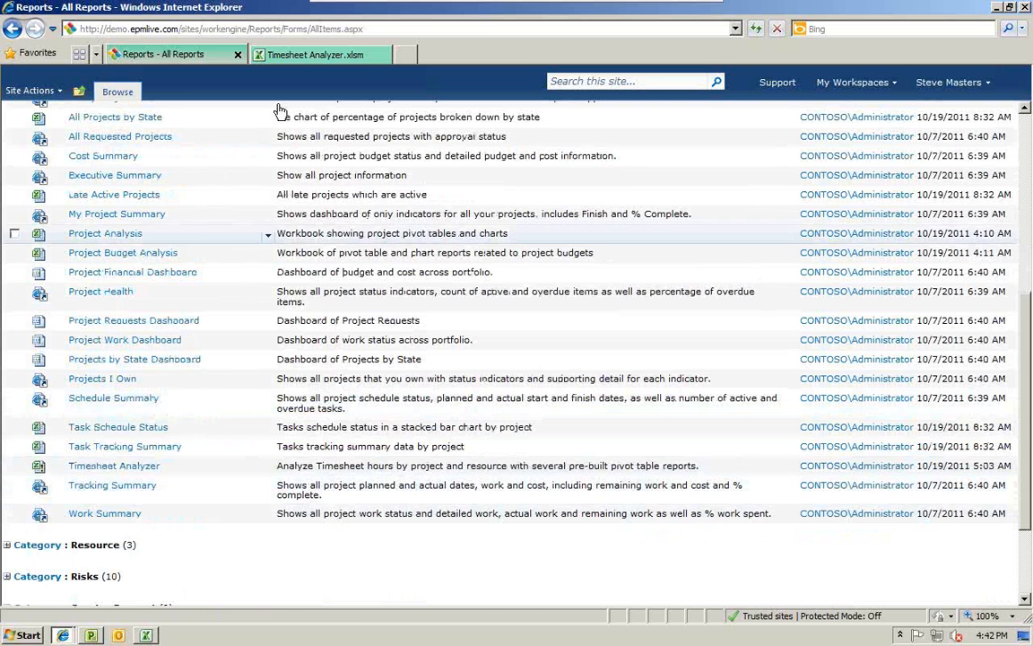
# In the browser's Timesheet Analyzer workbook, open the Timesheet Hours by Project report and check its Filter Year choices.
pyautogui.click(295, 56)
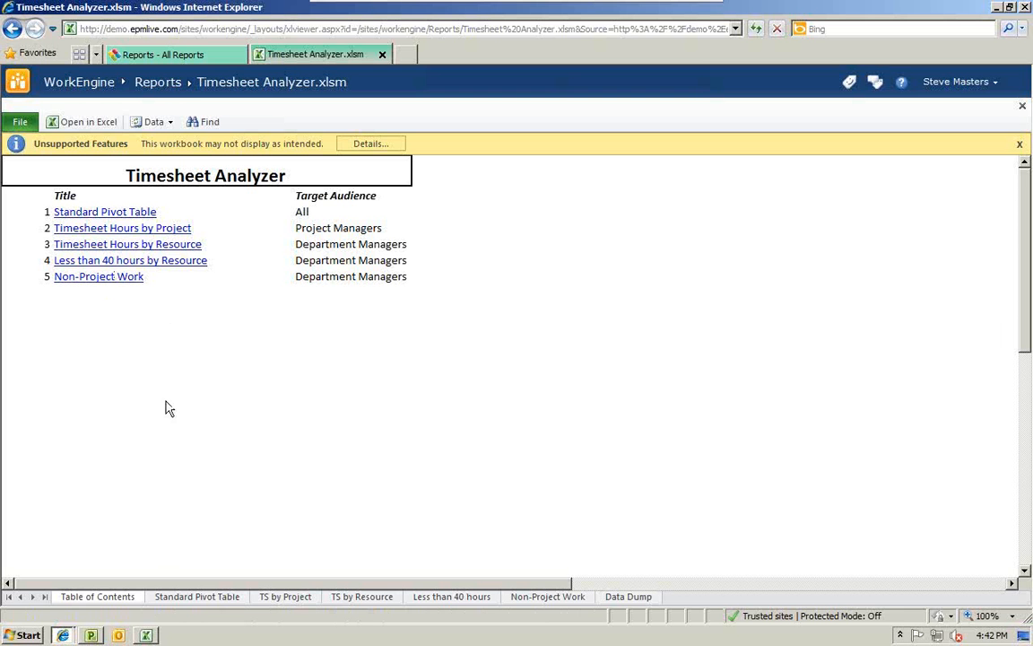
pyautogui.click(82, 228)
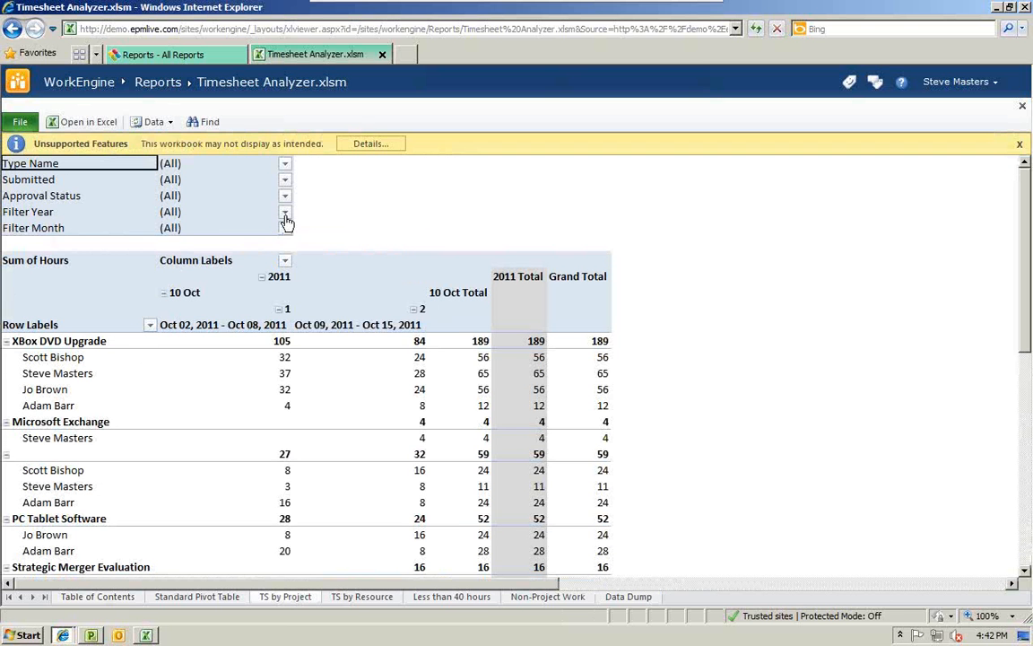
pyautogui.click(286, 215)
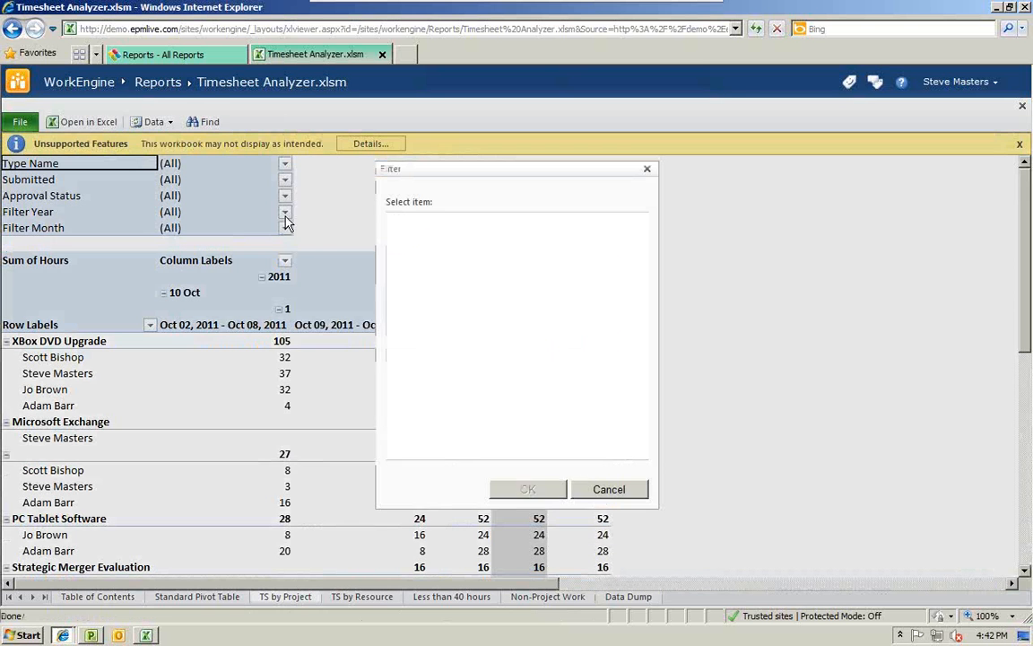
pyautogui.click(609, 491)
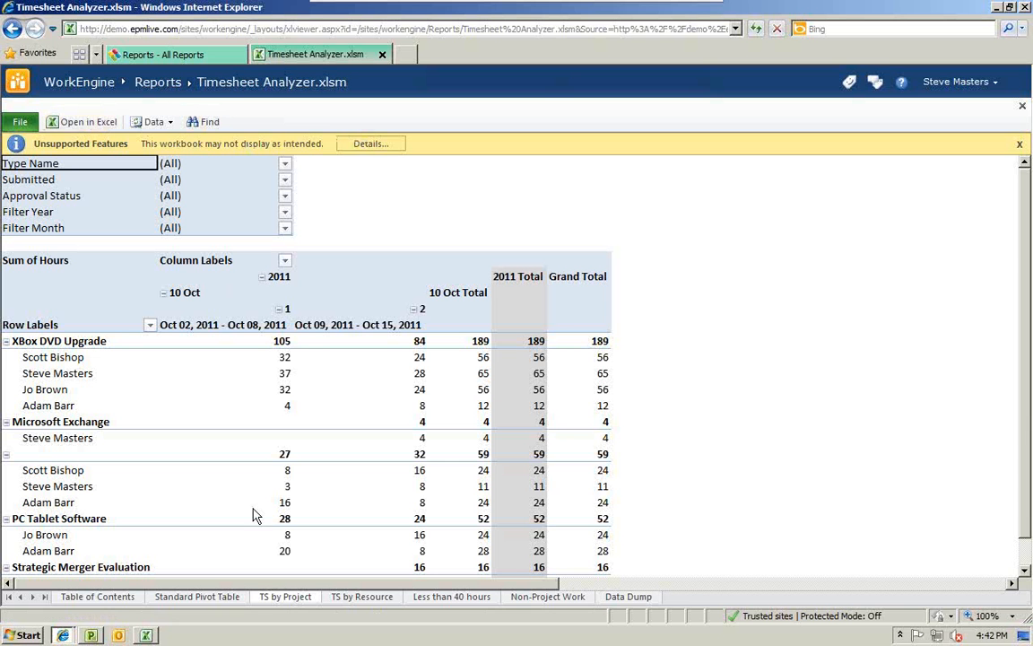
# Switch to the Timesheet Analyzer workbook in Excel and open the Timesheet Hours by Project report.
pyautogui.click(147, 635)
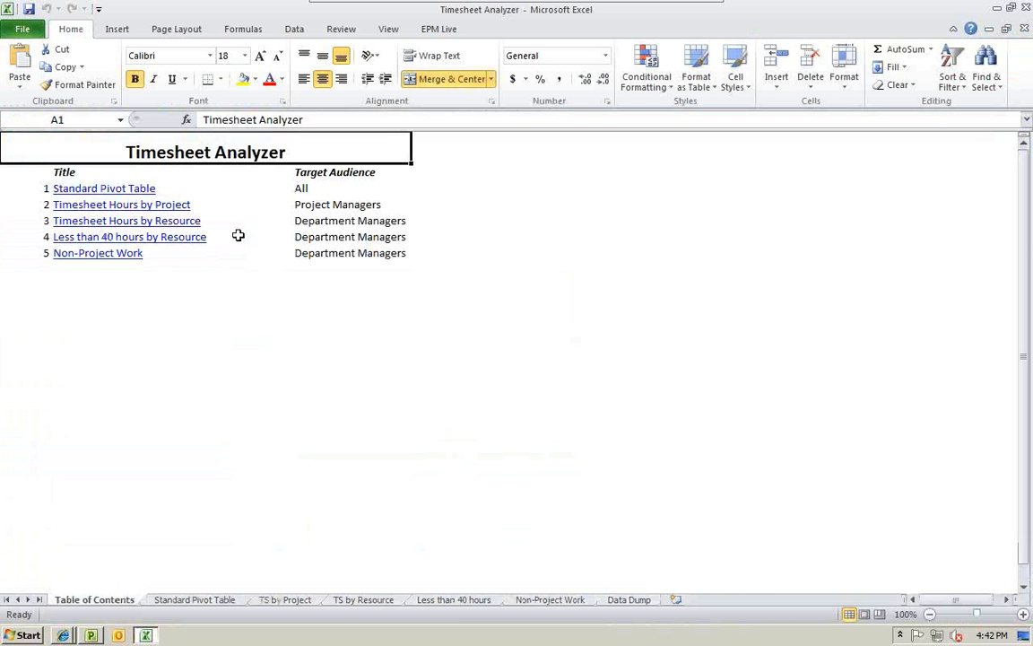
pyautogui.click(112, 206)
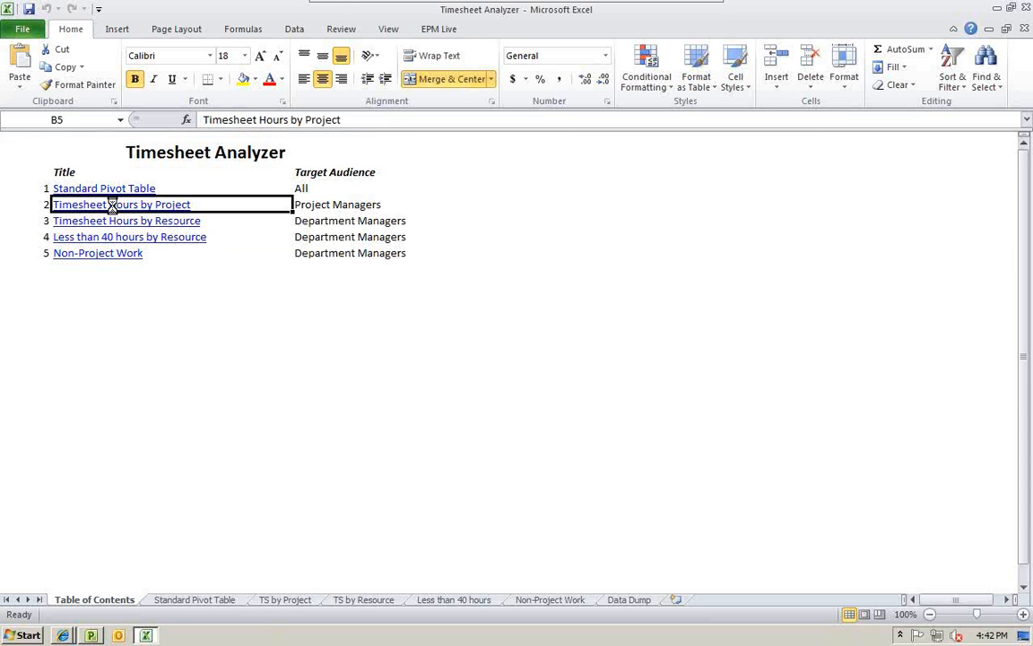
pyautogui.click(112, 204)
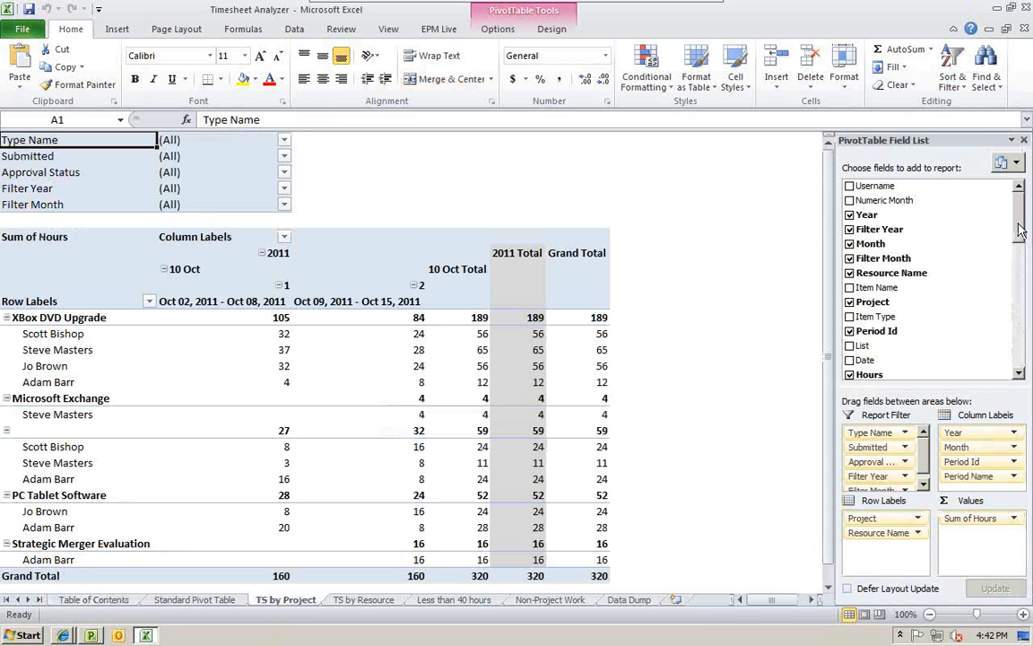
pyautogui.moveTo(1019, 230)
pyautogui.mouseDown()
pyautogui.moveTo(1019, 311)
pyautogui.moveTo(1019, 215)
pyautogui.mouseUp()
# Collapse and re-expand the 10 Oct column group in the pivot table and check the Type Name filter choices.
pyautogui.click(162, 269)
pyautogui.click(162, 269)
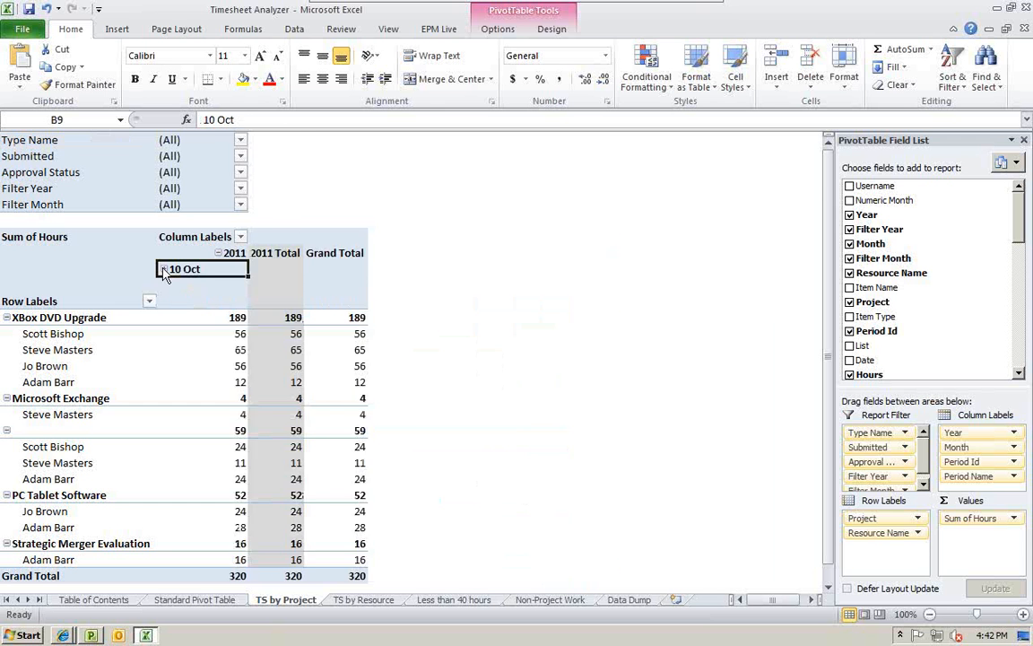
pyautogui.click(161, 269)
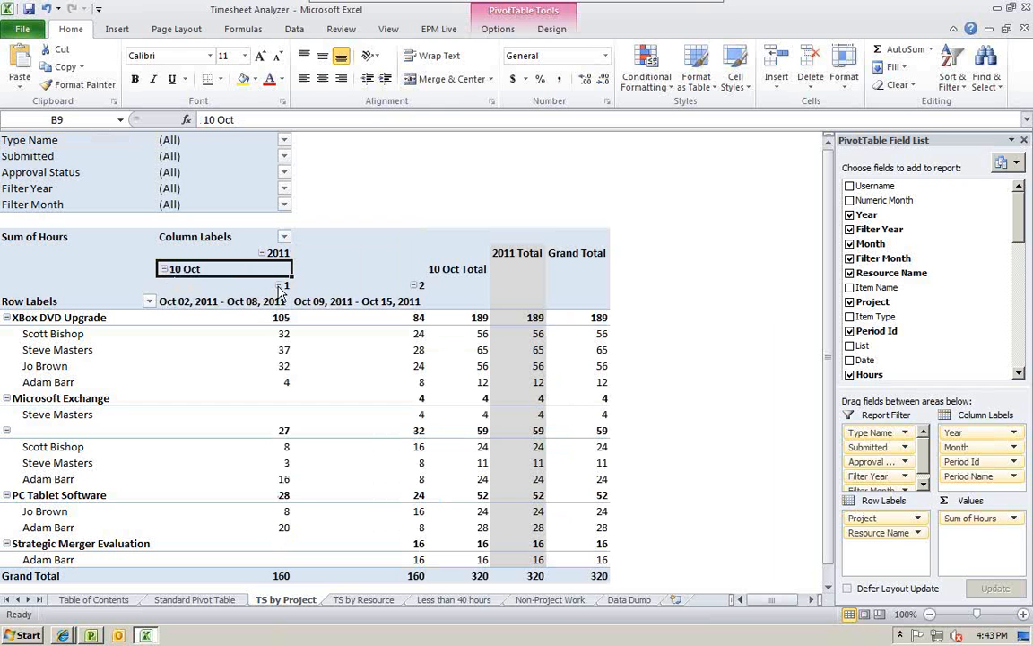
pyautogui.click(7, 318)
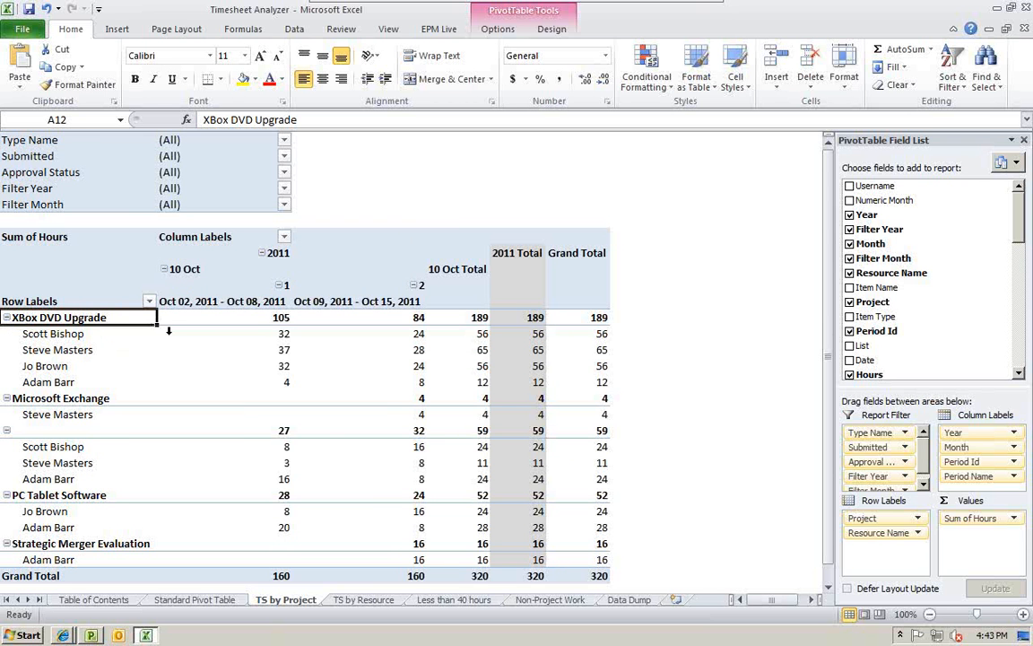
pyautogui.click(284, 140)
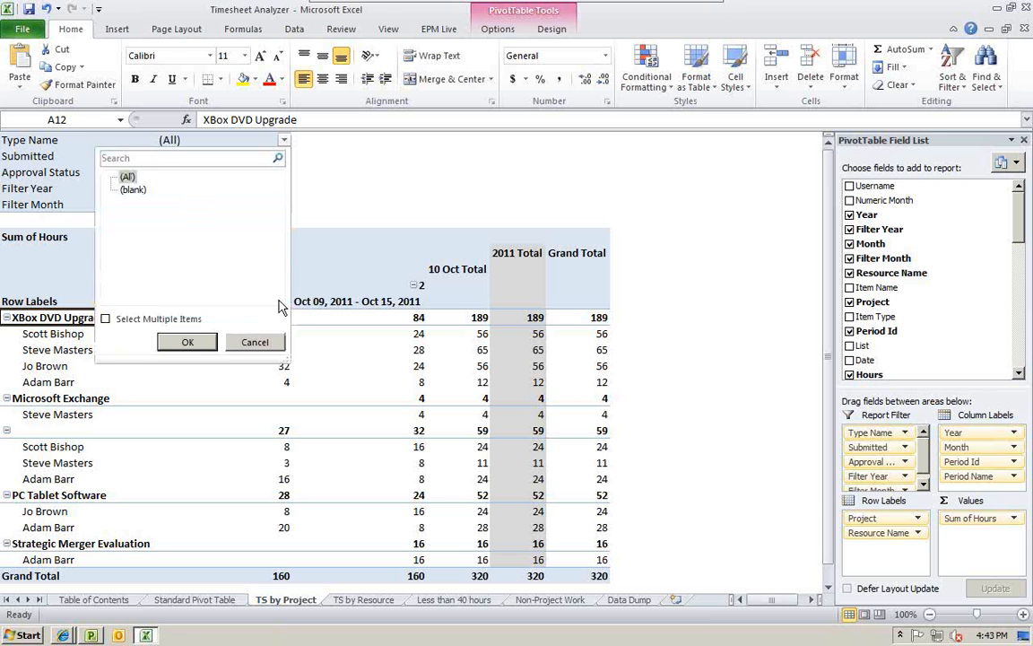
pyautogui.click(254, 342)
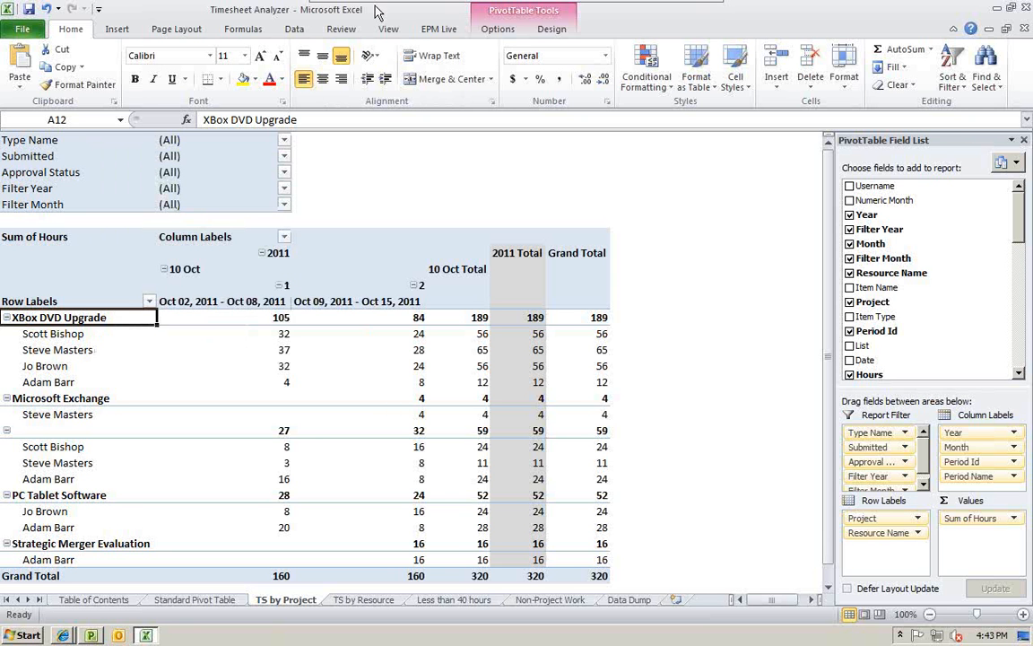
# Insert a pie chart from the pivot table, enlarge it and move it up on the sheet.
pyautogui.click(117, 30)
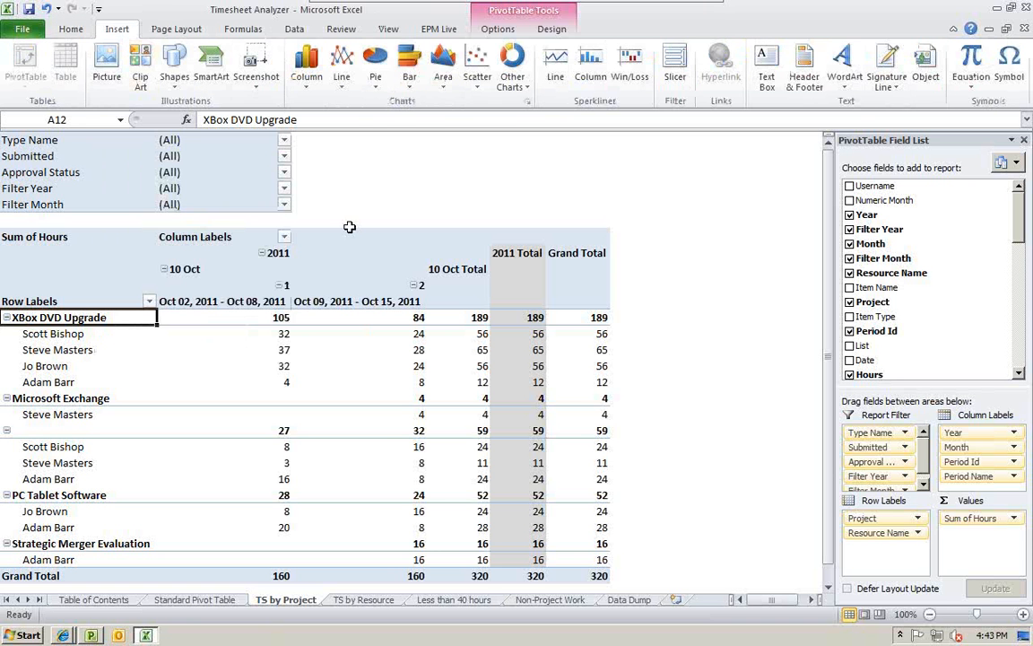
pyautogui.click(375, 69)
pyautogui.click(378, 135)
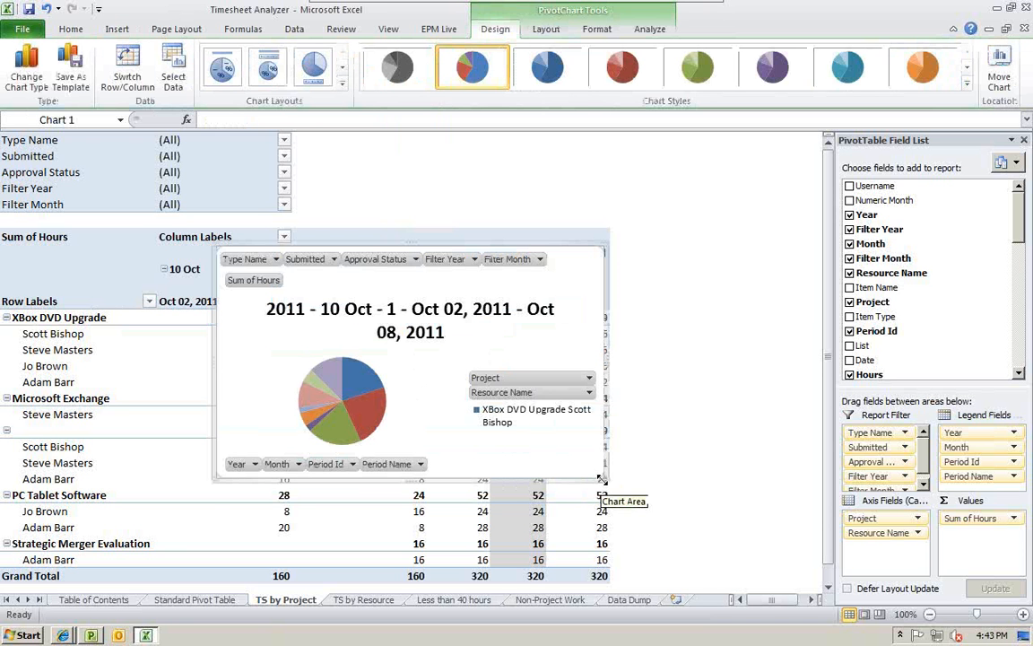
pyautogui.moveTo(602, 480); pyautogui.dragTo(730, 547)
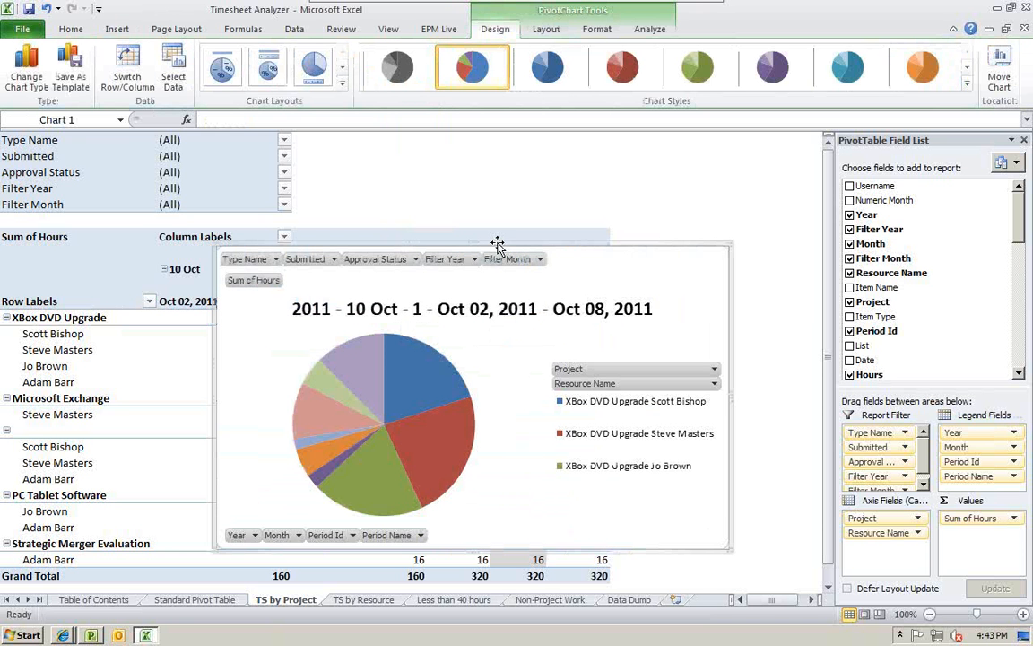
pyautogui.moveTo(497, 241); pyautogui.dragTo(494, 157)
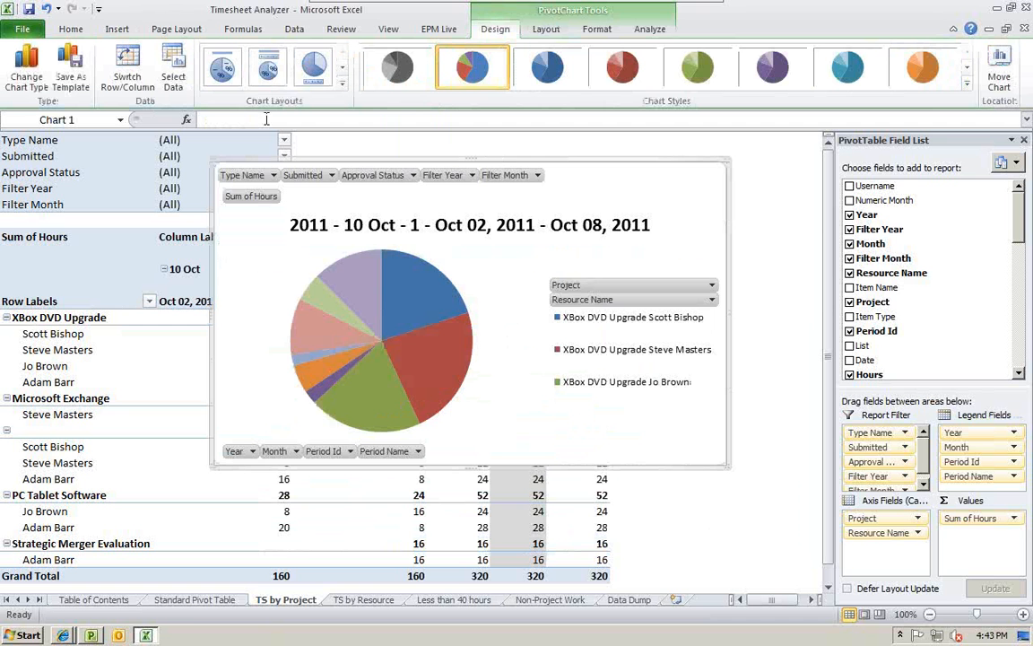
# Apply the chart layout with category names and percentages on the pie slices and enlarge the chart to fit the labels.
pyautogui.click(267, 70)
pyautogui.click(222, 69)
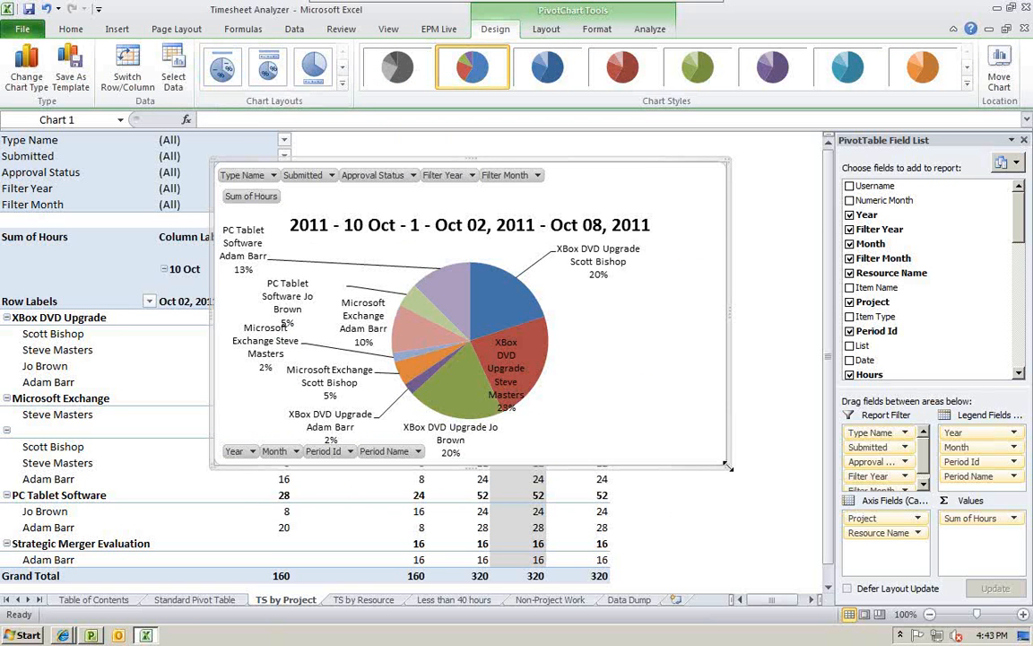
pyautogui.moveTo(727, 464); pyautogui.dragTo(765, 543)
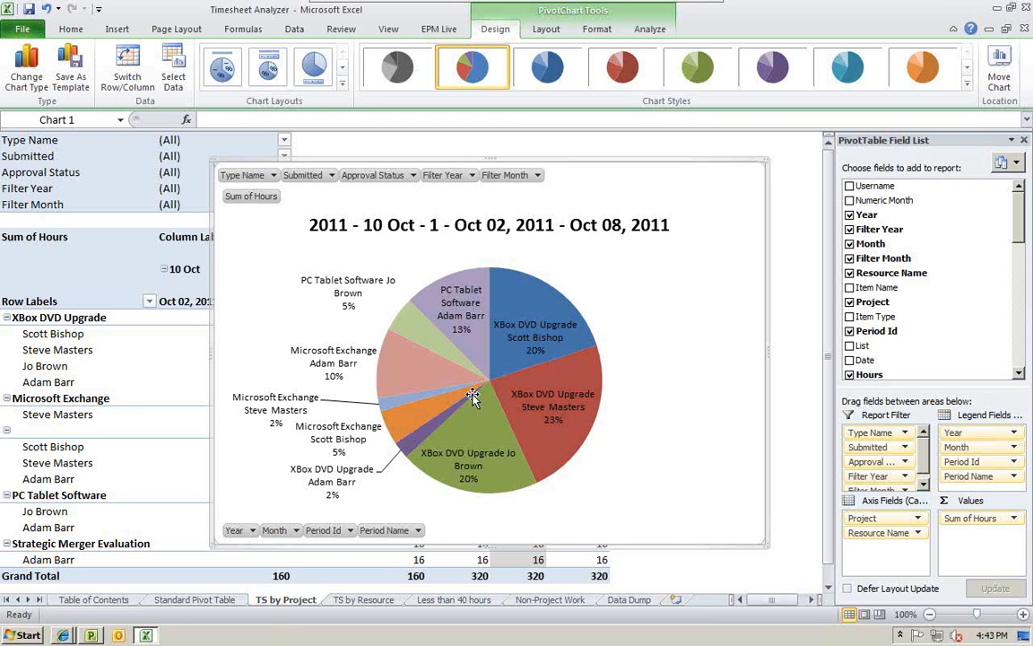
pyautogui.moveTo(472, 396)
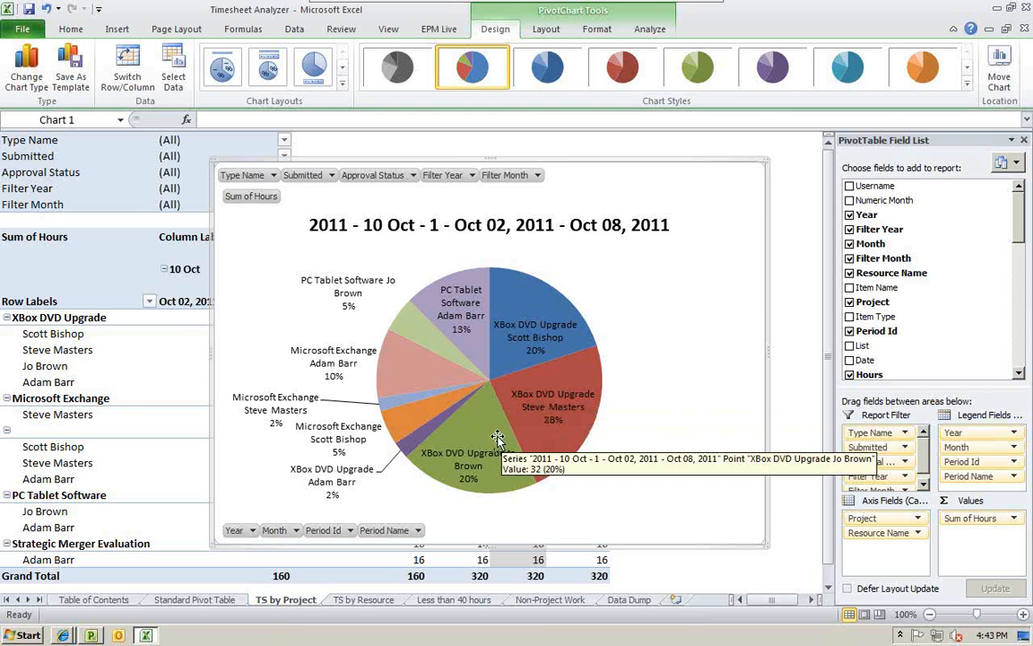
# Change the pie chart to a clustered column chart.
pyautogui.click(29, 74)
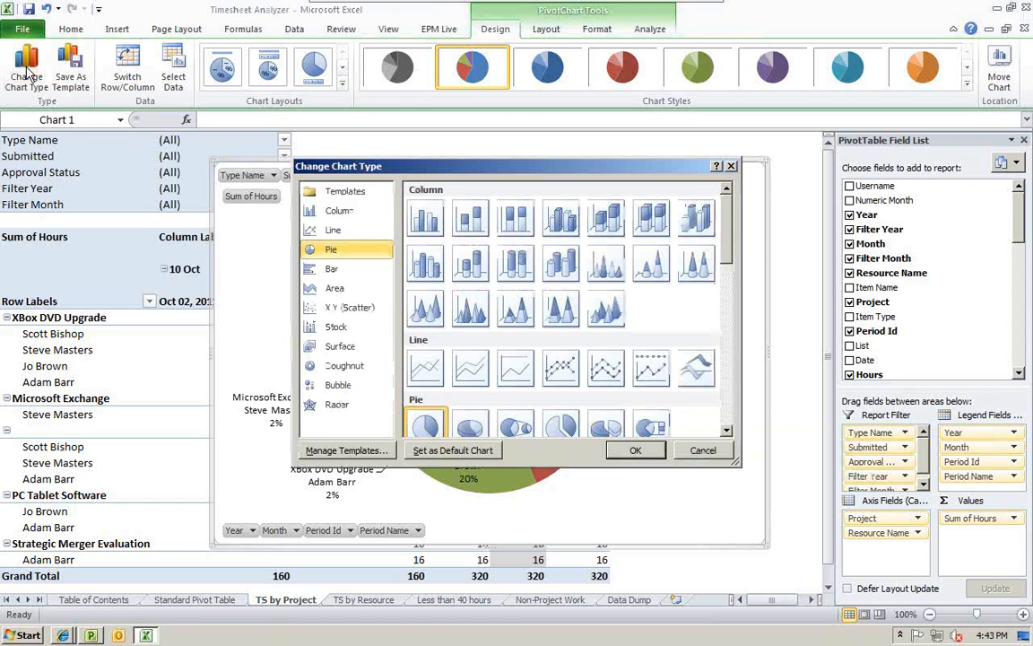
pyautogui.click(428, 150)
pyautogui.click(631, 385)
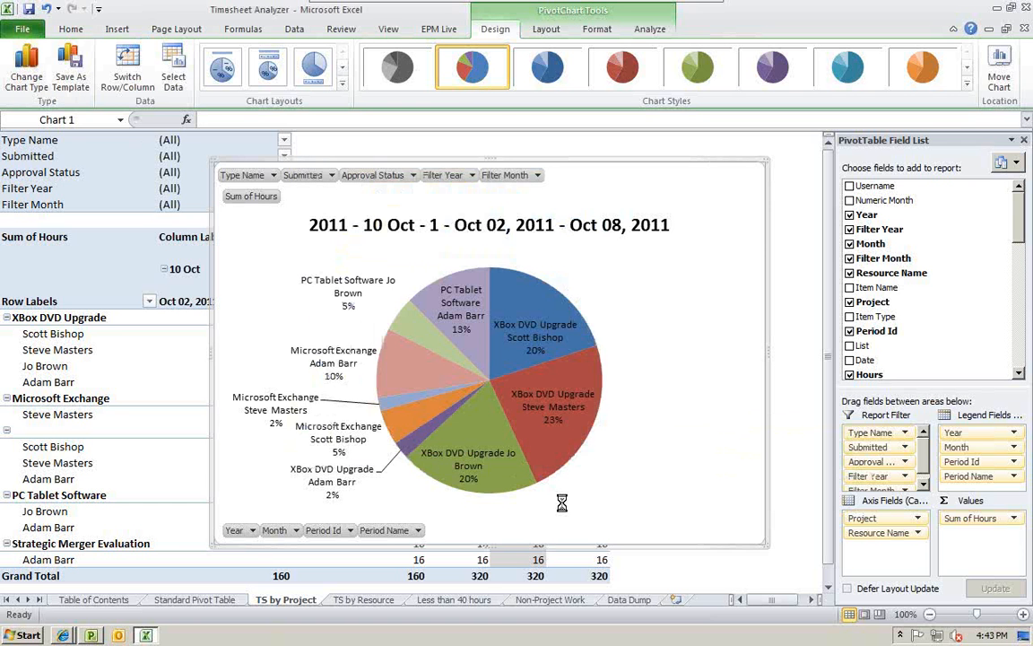
# Apply the column chart layout with a title and a legend beside the plot, and enlarge the chart toward its upper-left corner.
pyautogui.click(342, 85)
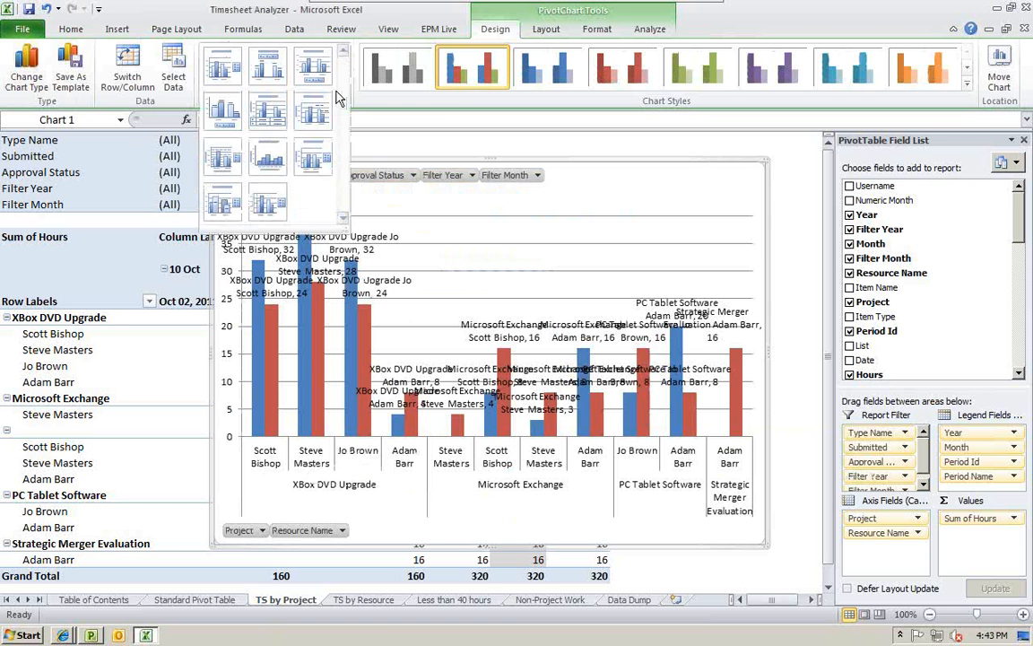
pyautogui.click(200, 58)
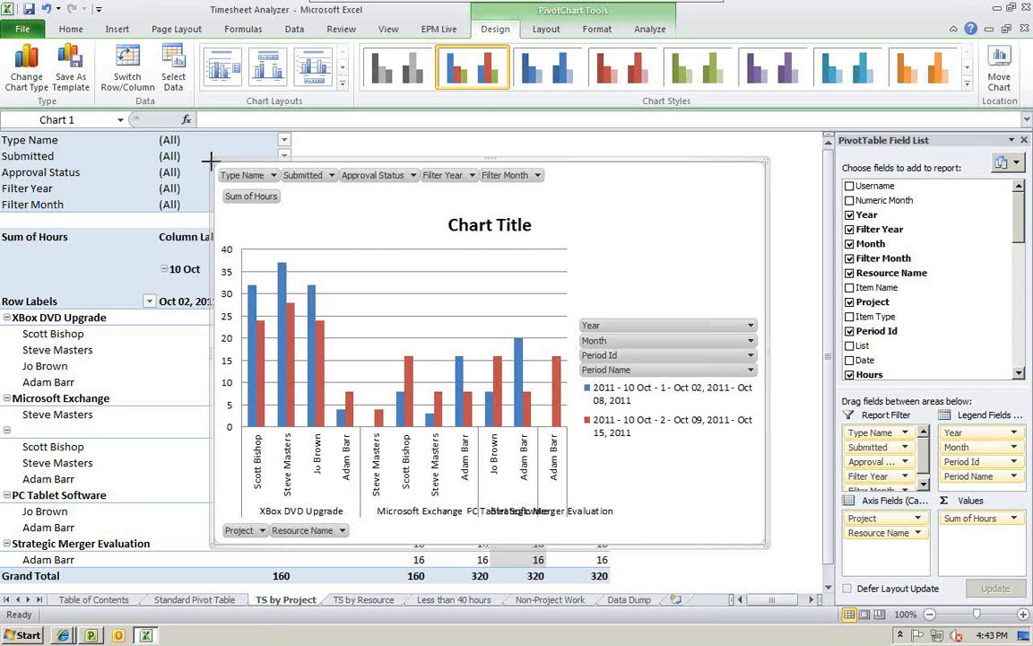
pyautogui.moveTo(210, 162); pyautogui.dragTo(127, 135)
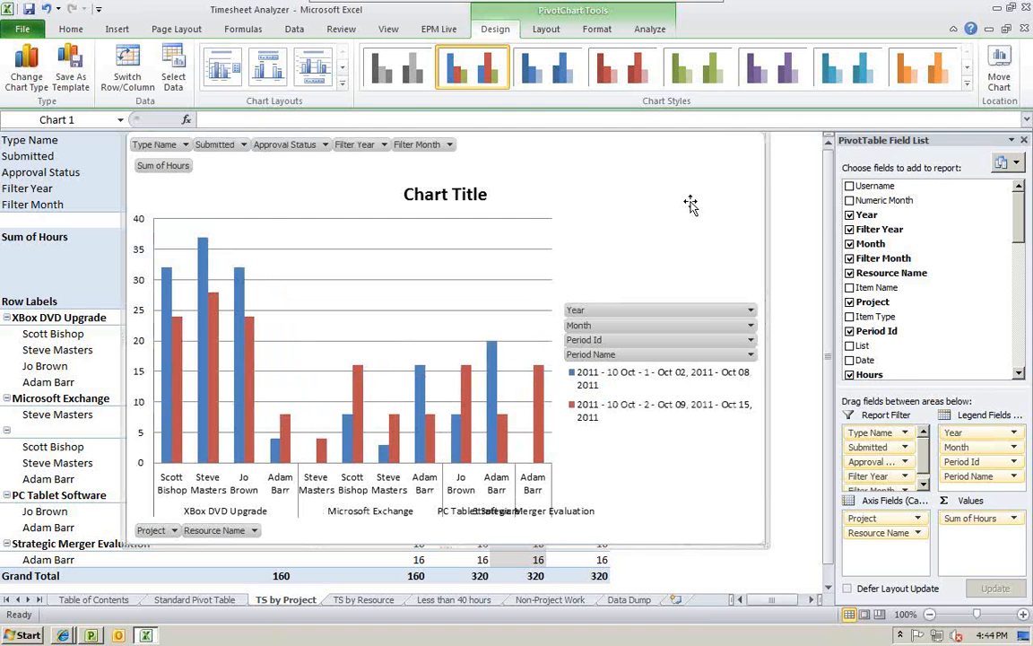
# Place Resource Name above Project in the chart's axis fields, and try the chart without the Project field before adding it back.
pyautogui.moveTo(876, 538); pyautogui.dragTo(878, 517)
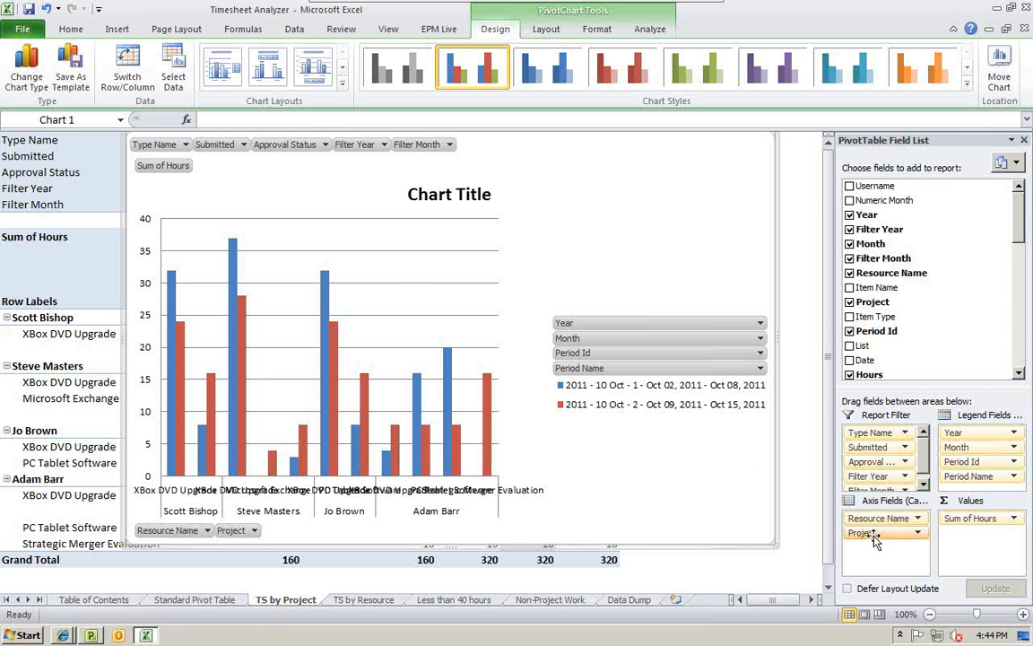
pyautogui.moveTo(874, 538); pyautogui.dragTo(770, 556)
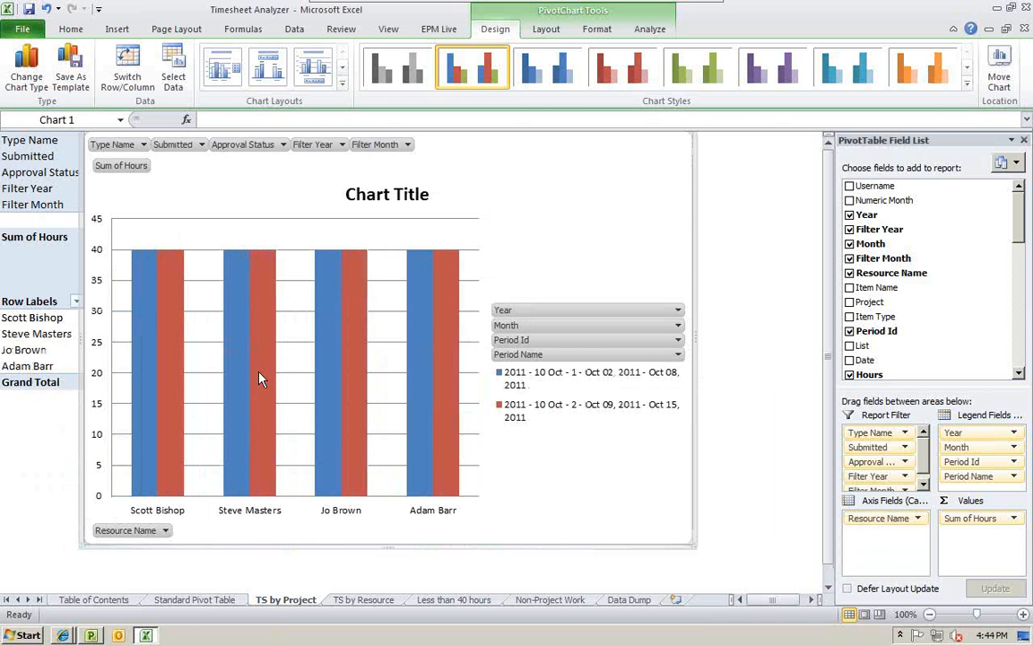
pyautogui.click(849, 302)
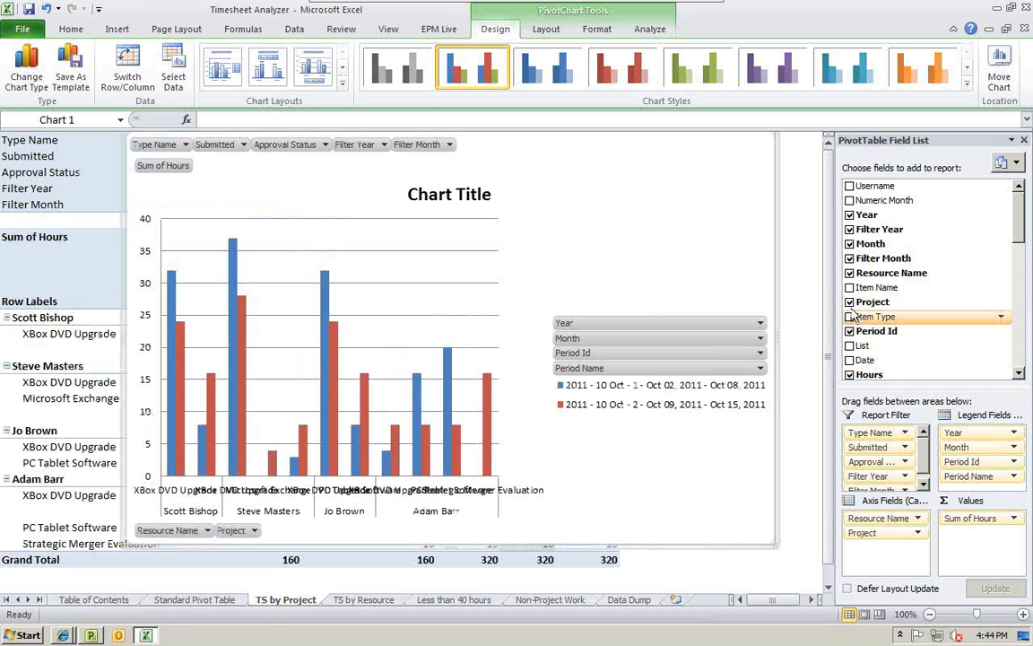
# Look through the further pivot fields available and apply the orange chart style to the column chart.
pyautogui.moveTo(1024, 235); pyautogui.dragTo(1030, 314)
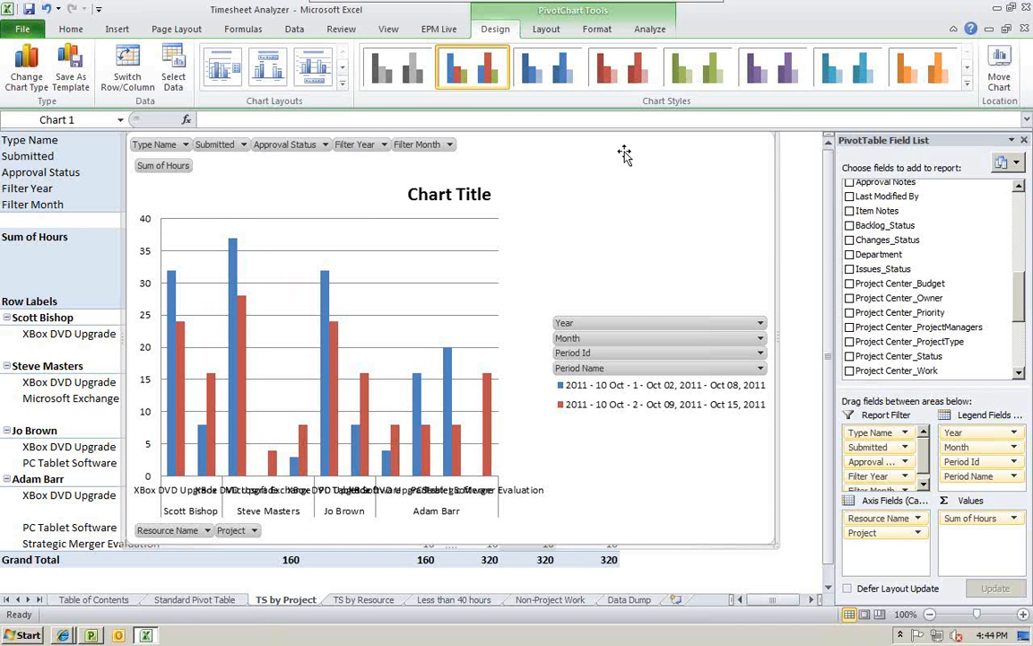
pyautogui.click(924, 67)
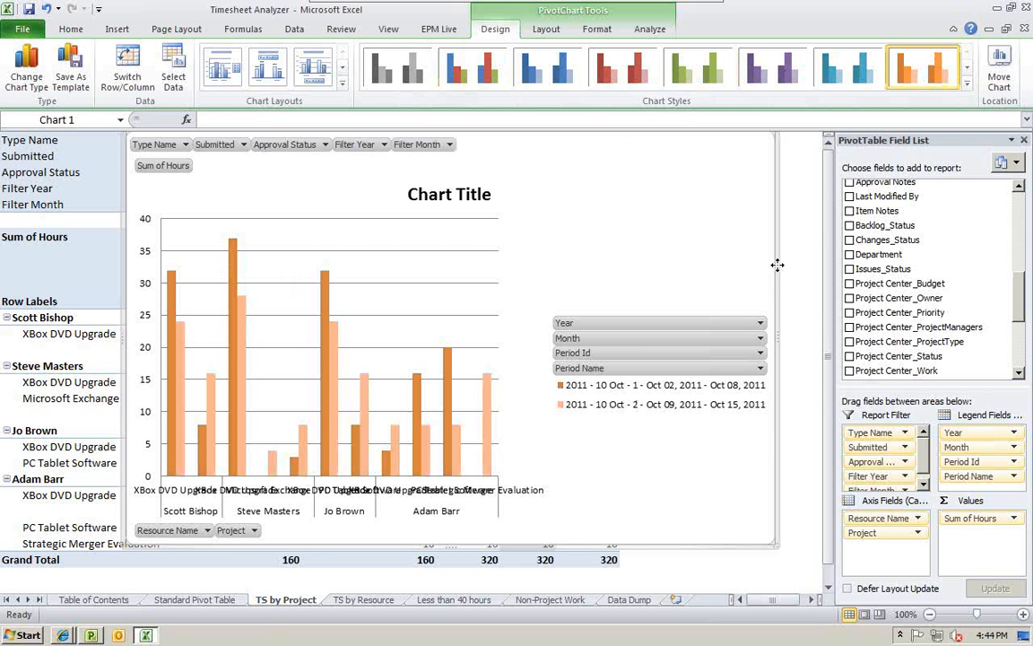
# Review the timesheet hours per resource and project on the TS by Resource and Less than 40 hours sheets.
pyautogui.click(364, 599)
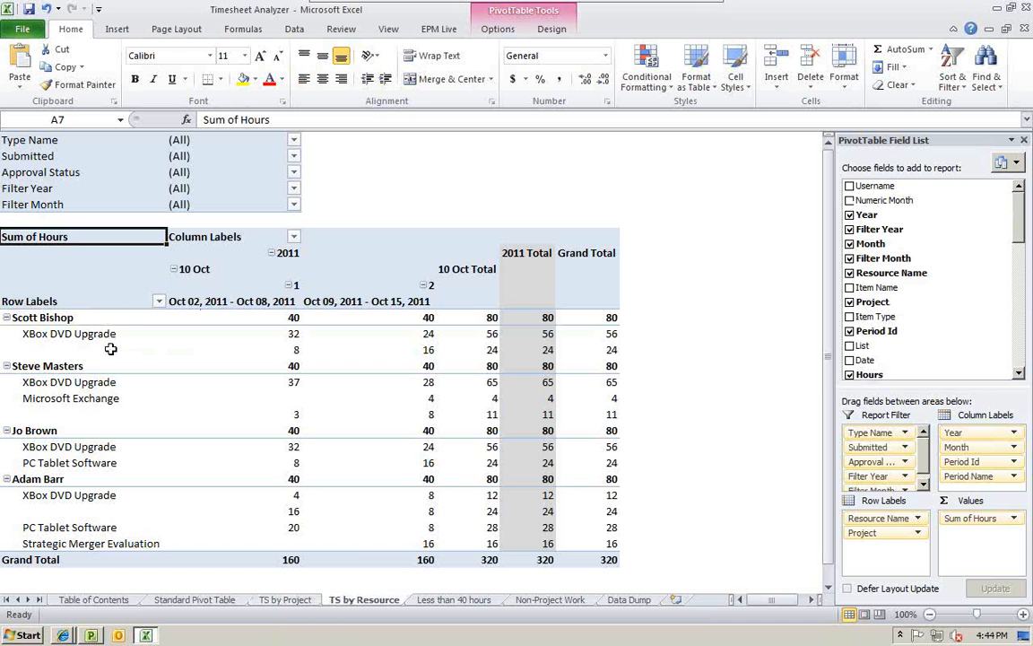
pyautogui.scroll(-1, 110, 349)
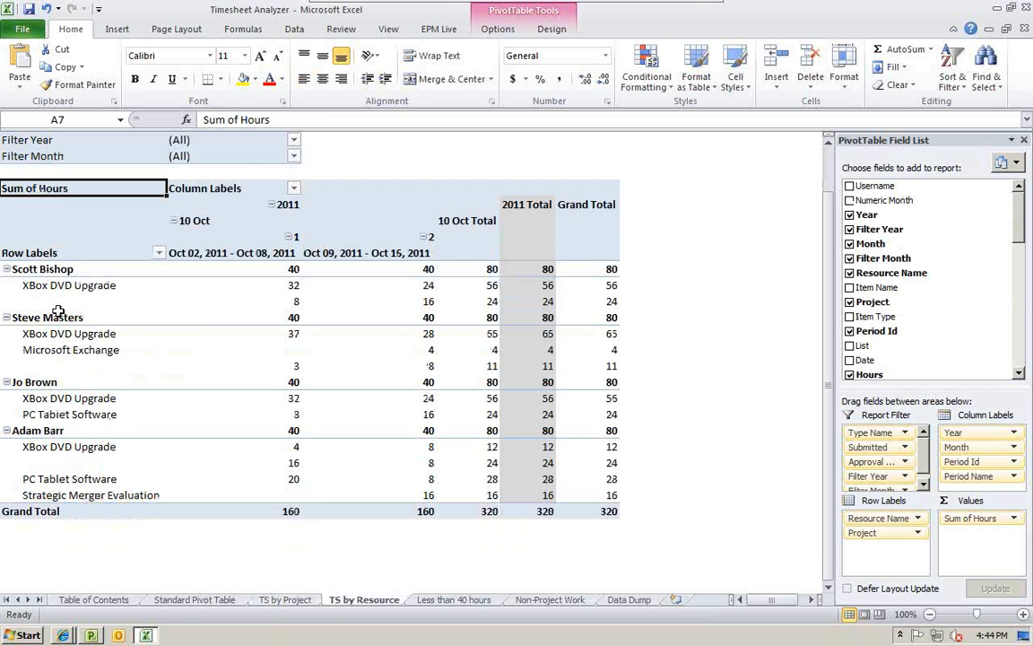
pyautogui.click(454, 599)
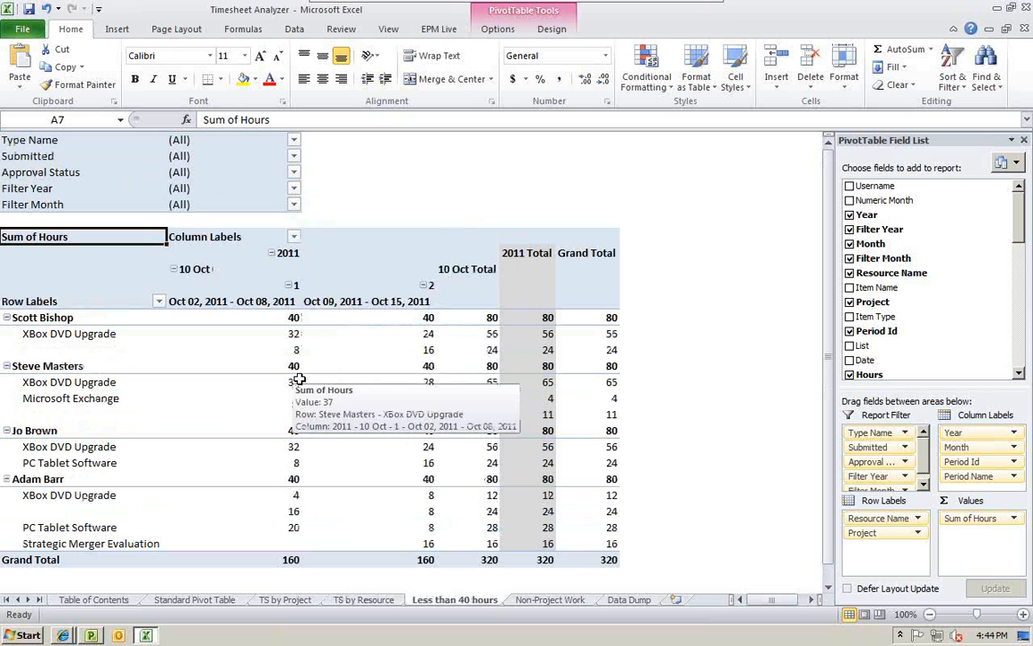
pyautogui.moveTo(301, 350)
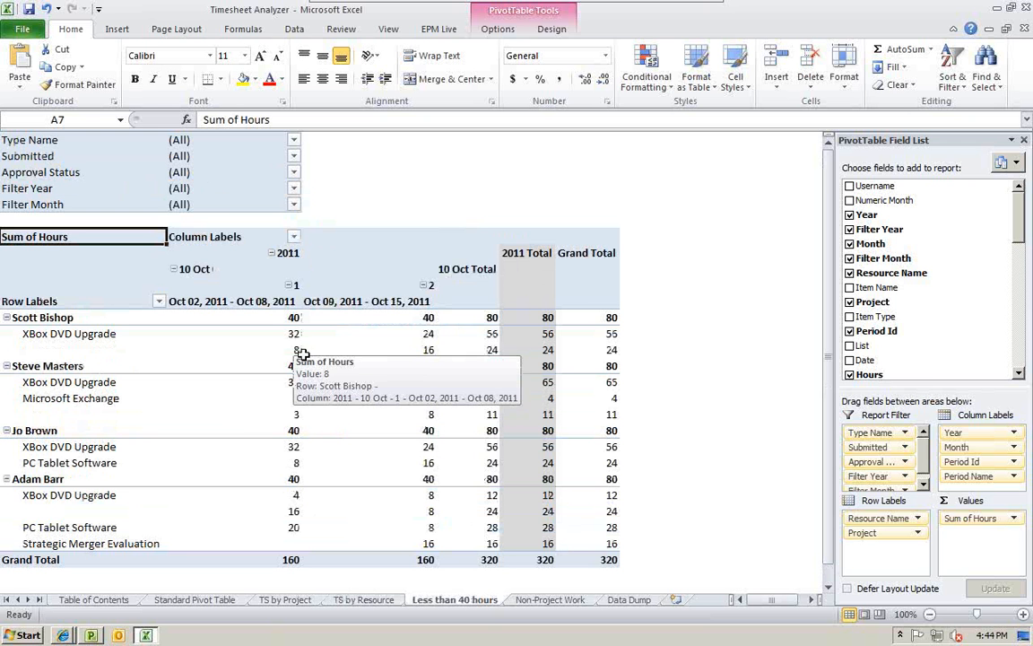
pyautogui.moveTo(444, 450)
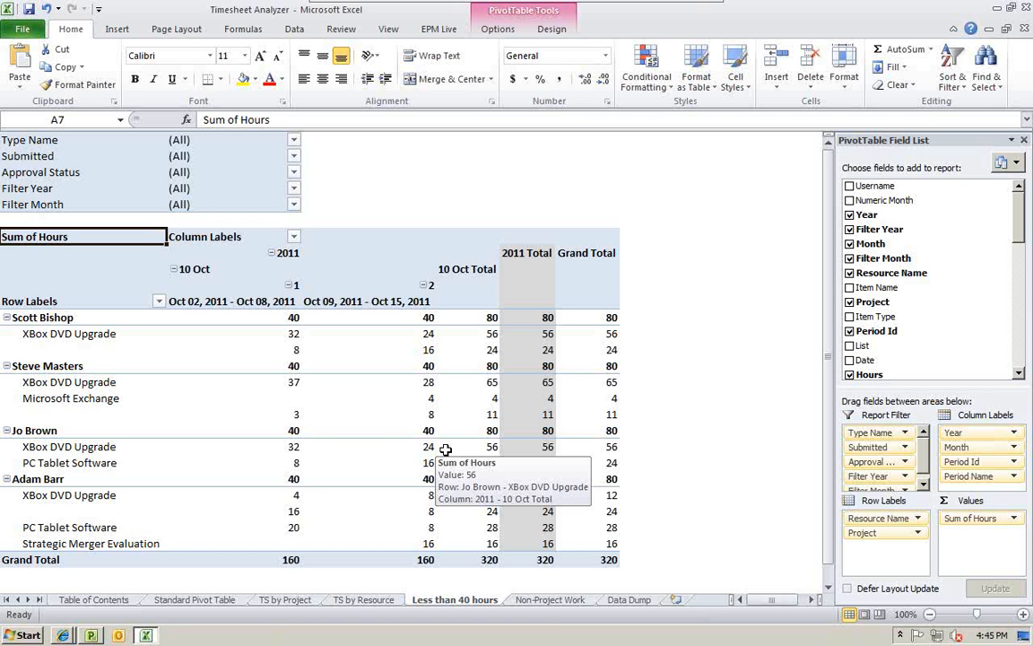
# Look over the Non-Project Work hours and the Data Dump source table, and return to the Table of Contents sheet.
pyautogui.click(551, 601)
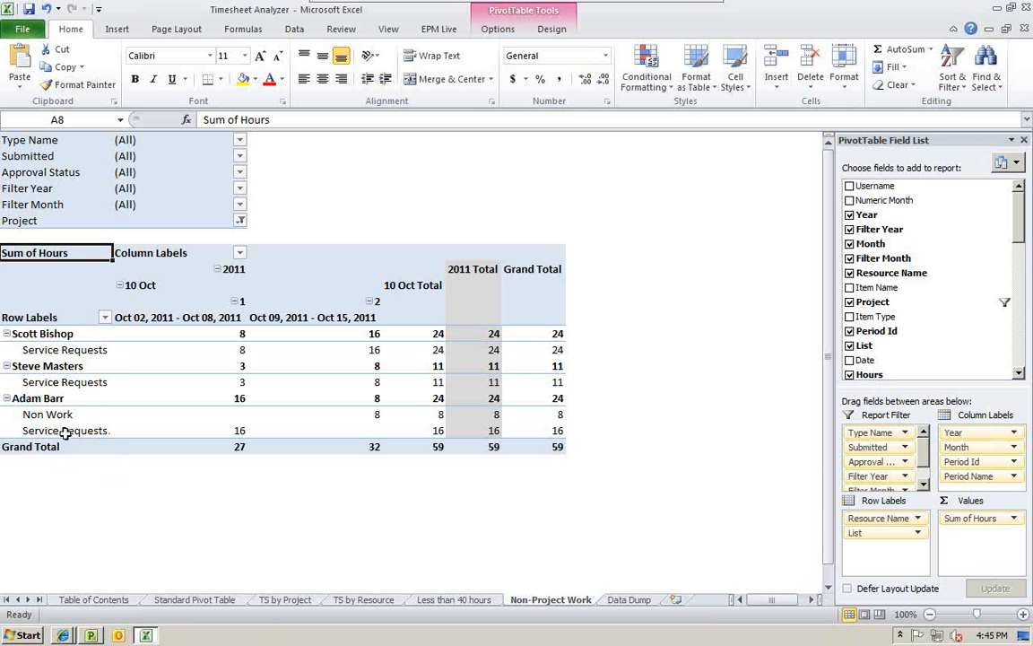
pyautogui.click(629, 600)
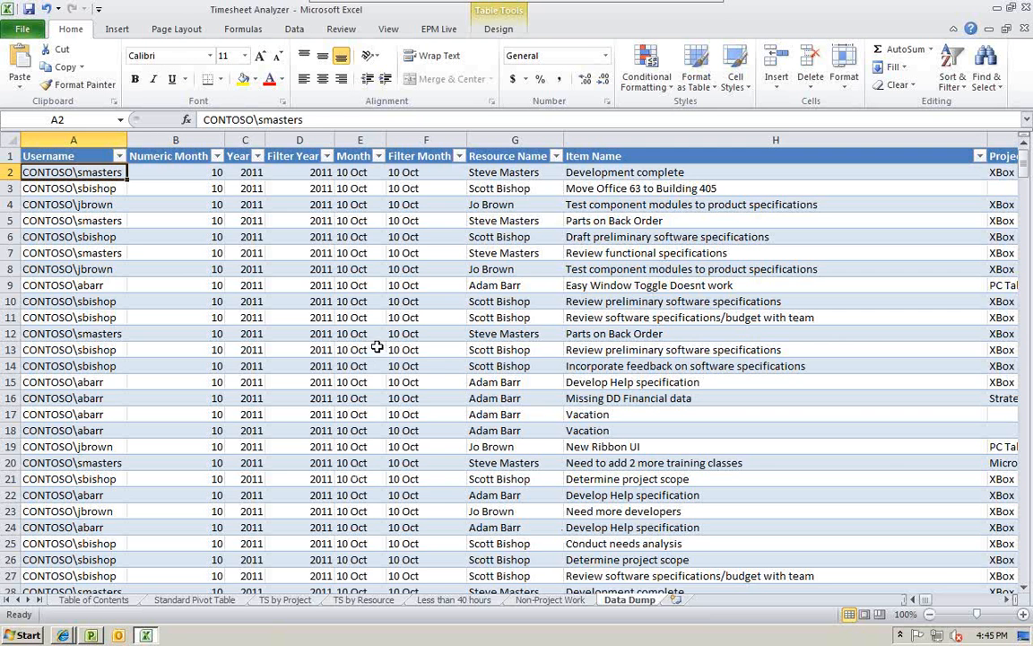
pyautogui.click(94, 601)
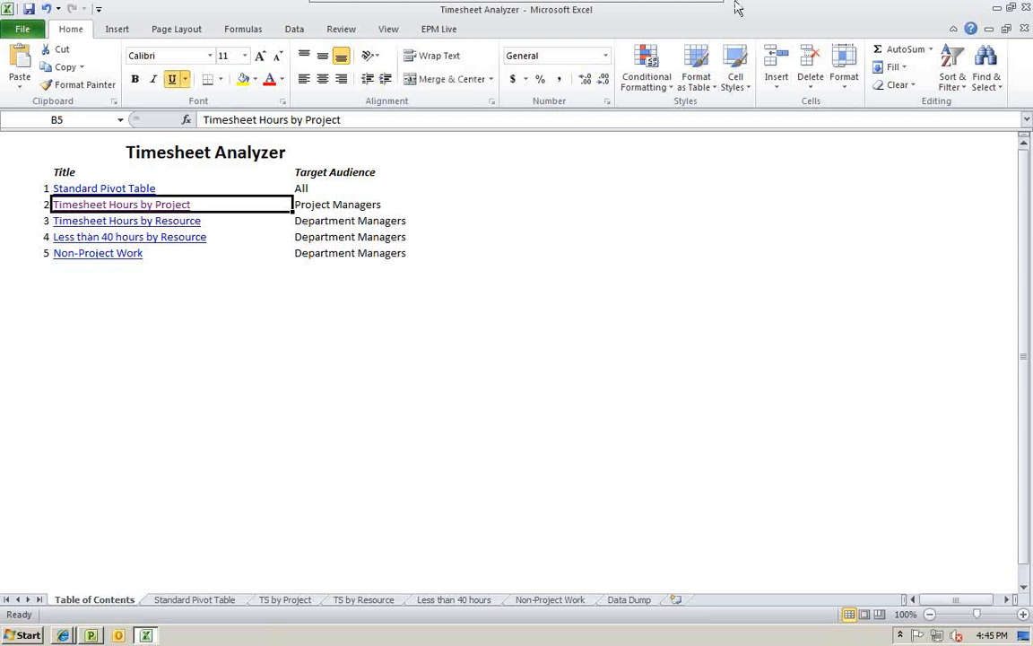
# Leave the full-screen virtual machine, switch to PowerPoint, and start the slide show from the Solution Demonstration slide, advancing to Start Online Today.
pyautogui.moveTo(693, 10)
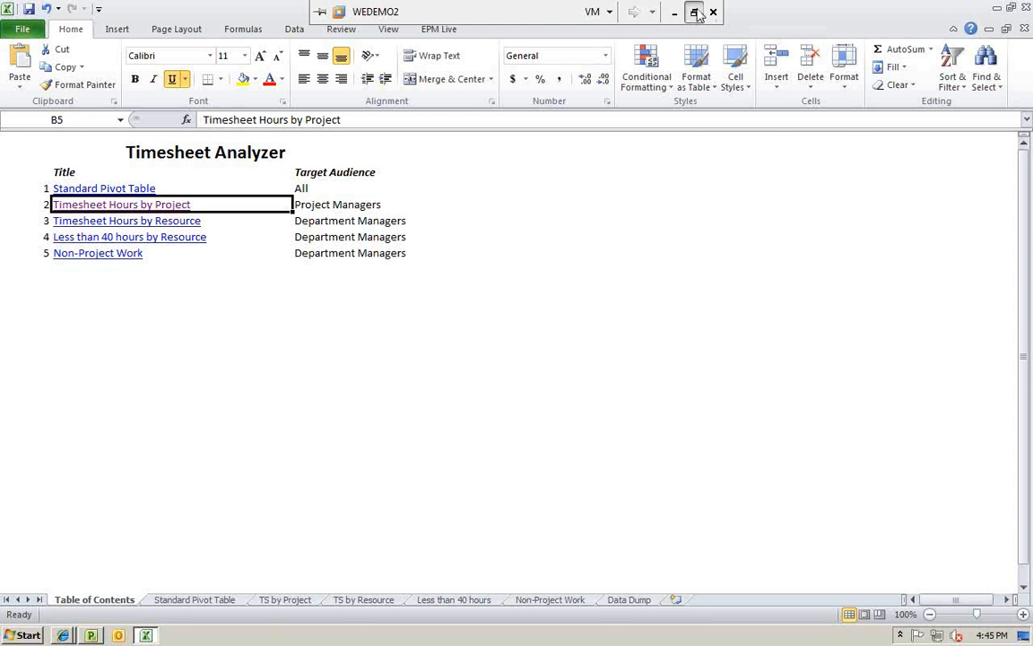
pyautogui.click(695, 13)
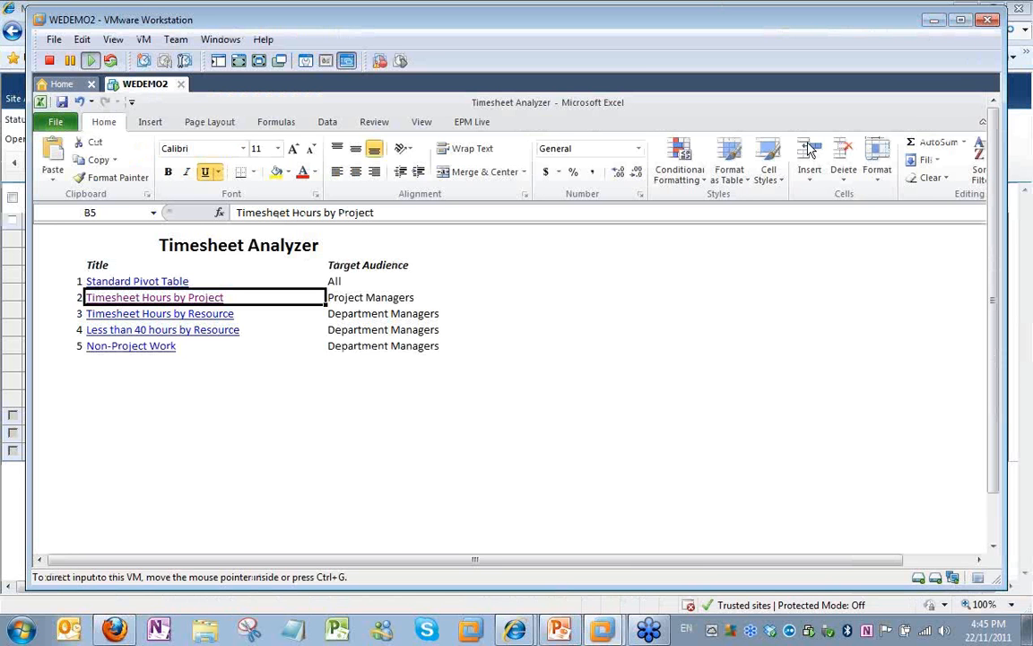
pyautogui.click(559, 630)
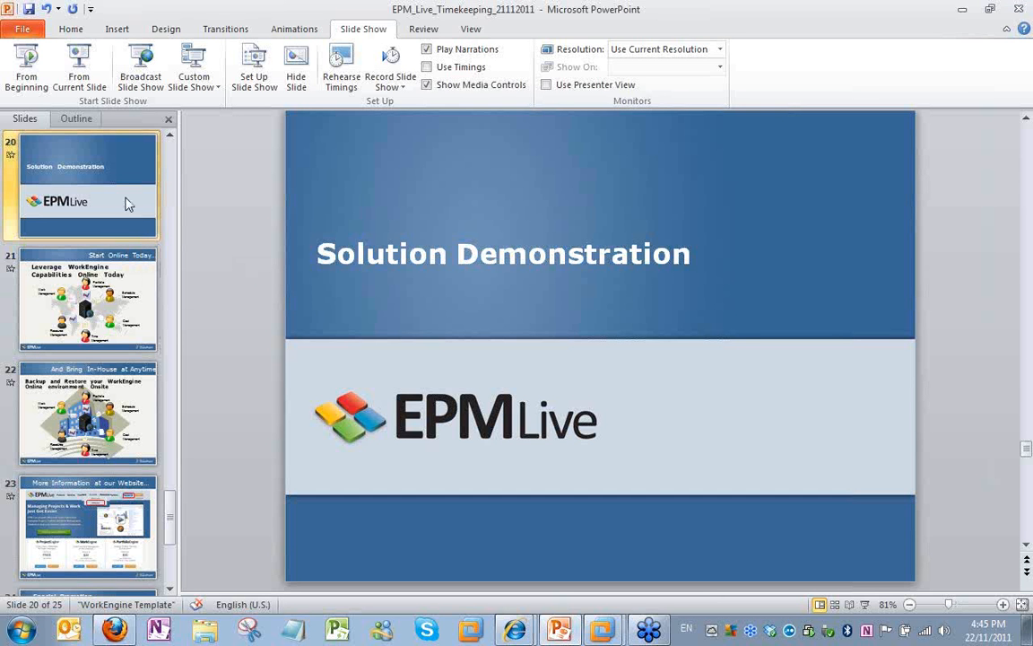
pyautogui.click(73, 79)
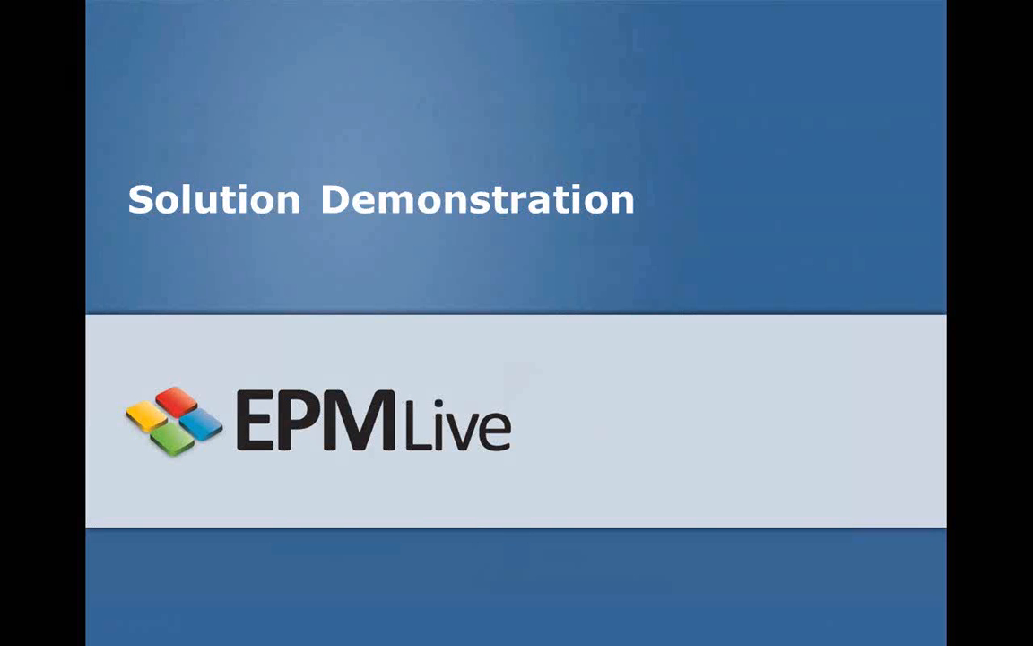
pyautogui.press('Right')
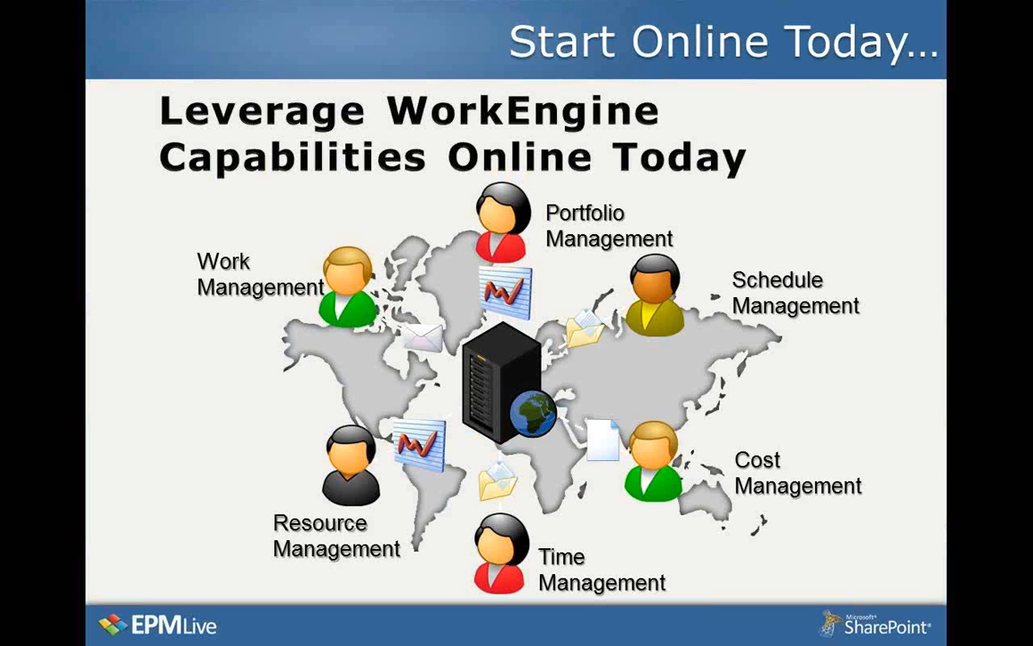